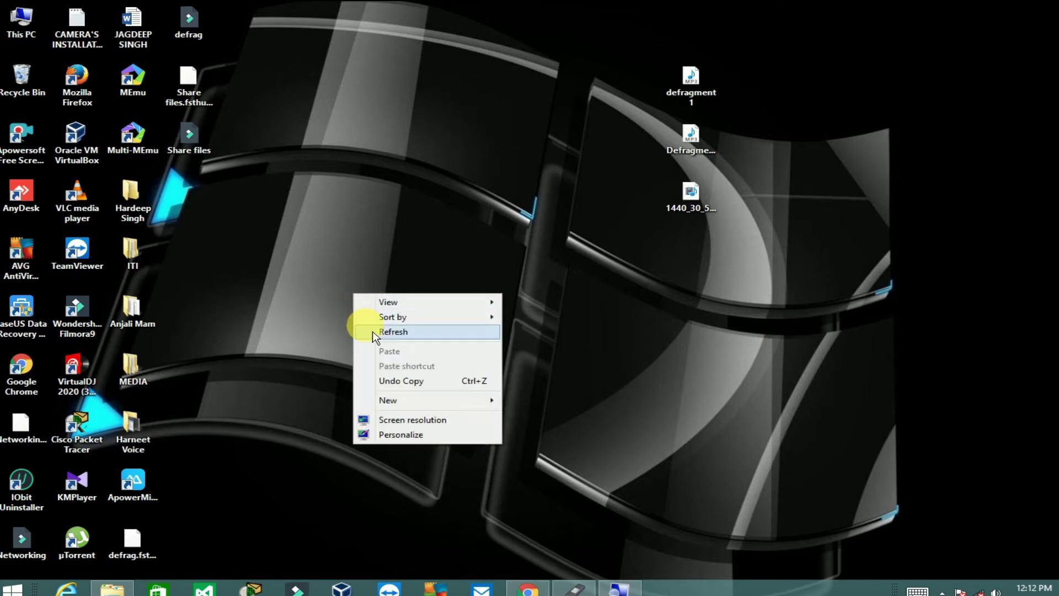
# Step: Switch to Rufus and choose the 32 GB drive D: as the device, with Disk or ISO image as the boot selection
pyautogui.click(373, 331)
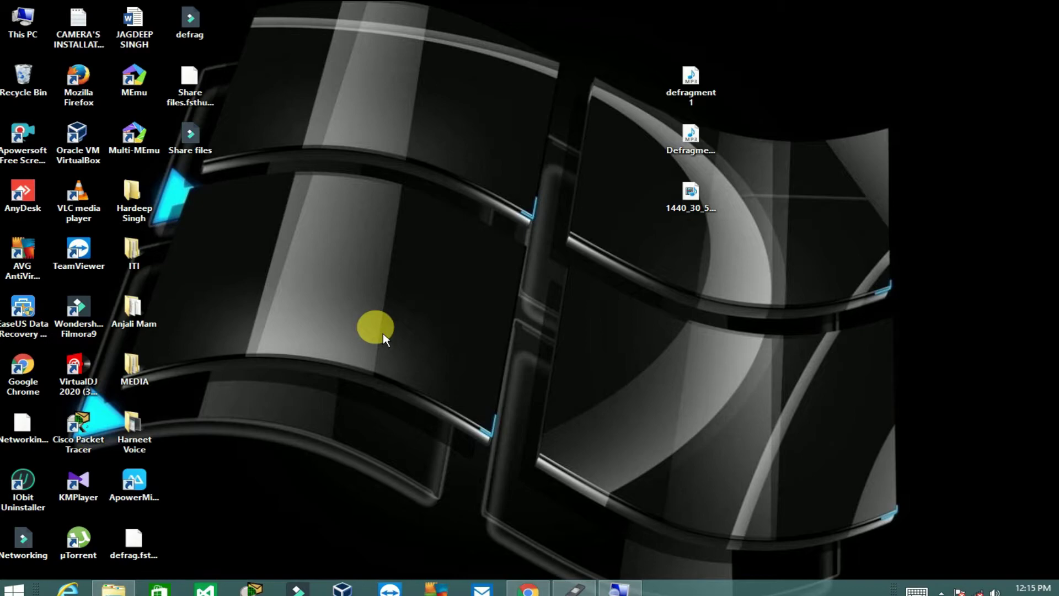
pyautogui.click(575, 588)
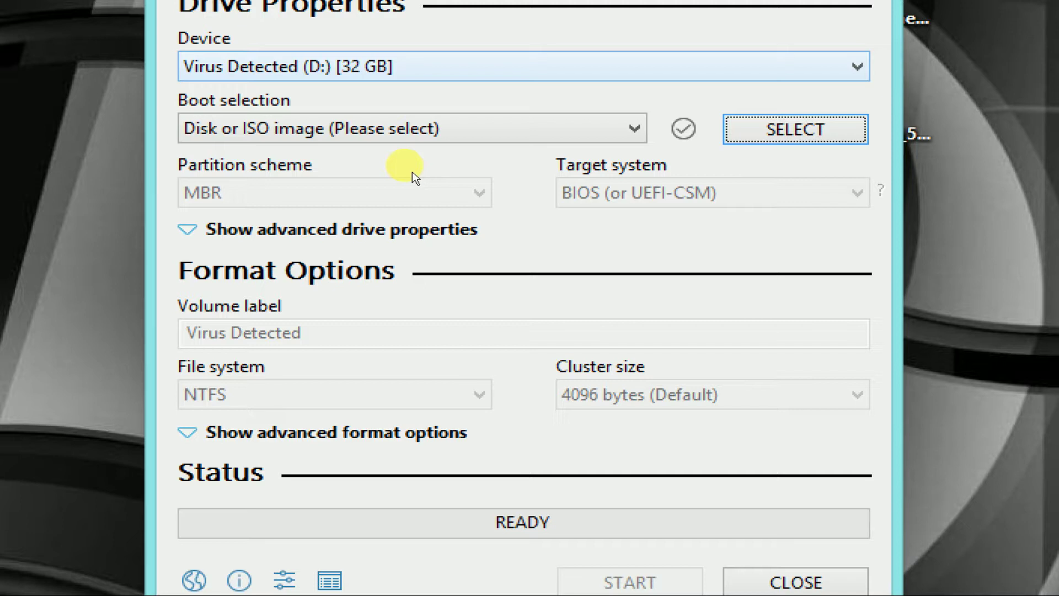
pyautogui.hotkey('alt', 'Down')
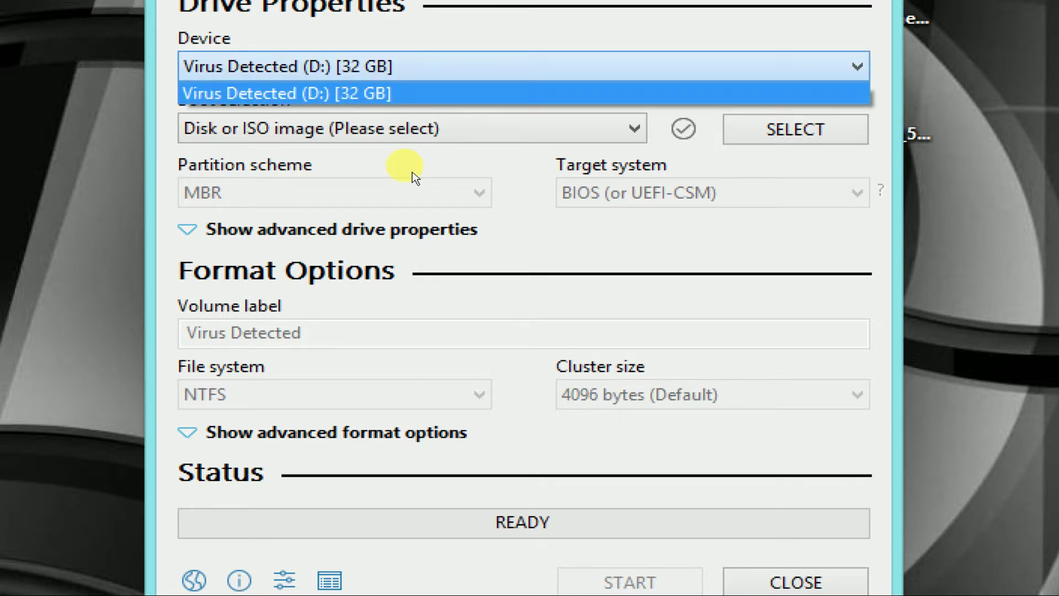
pyautogui.press('Return')
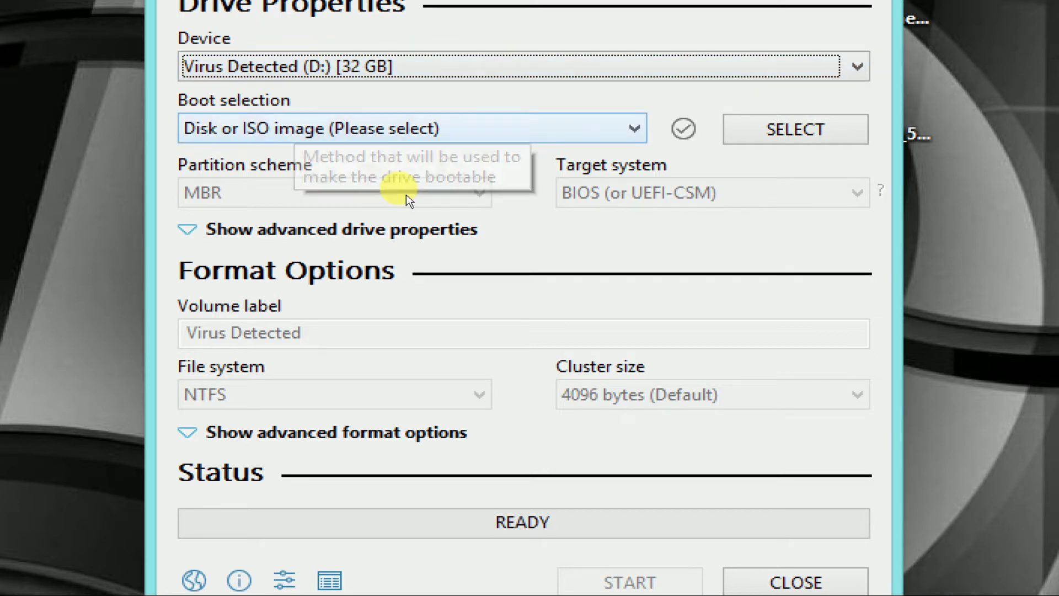
pyautogui.press('Tab')
pyautogui.hotkey('alt', 'Down')
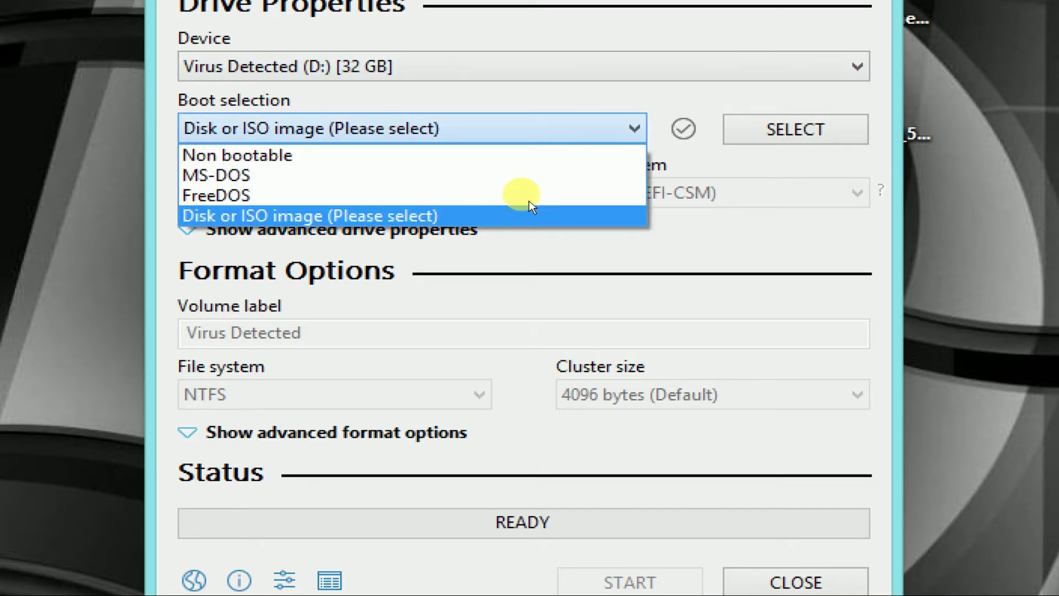
pyautogui.press('Return')
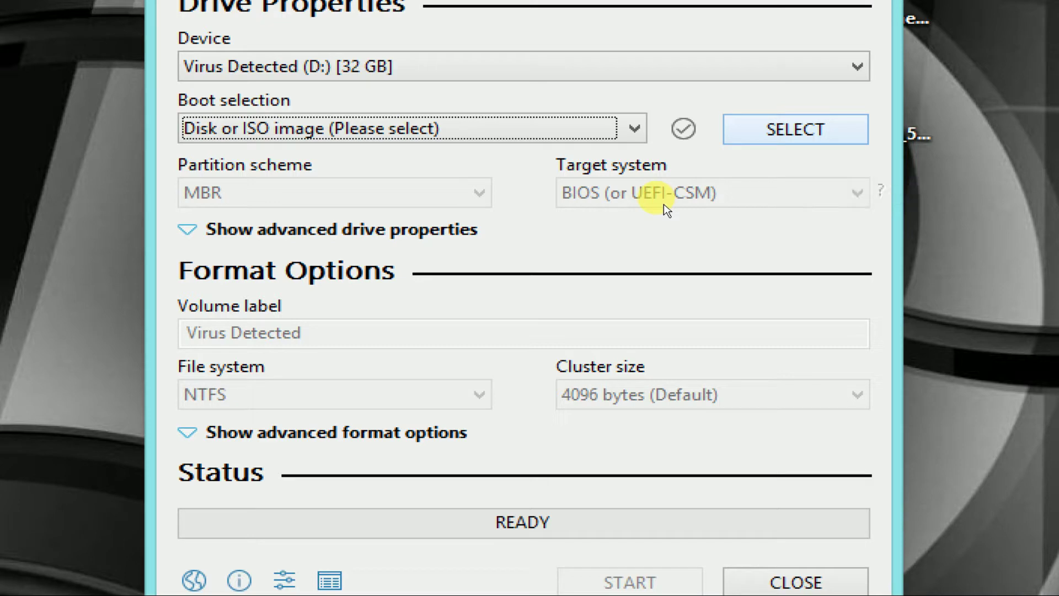
# Step: Load the Win10.PRO.X64.MULTi-6.Sep2015 ISO image from Local Disk (E:) as the boot image
pyautogui.press('Return')
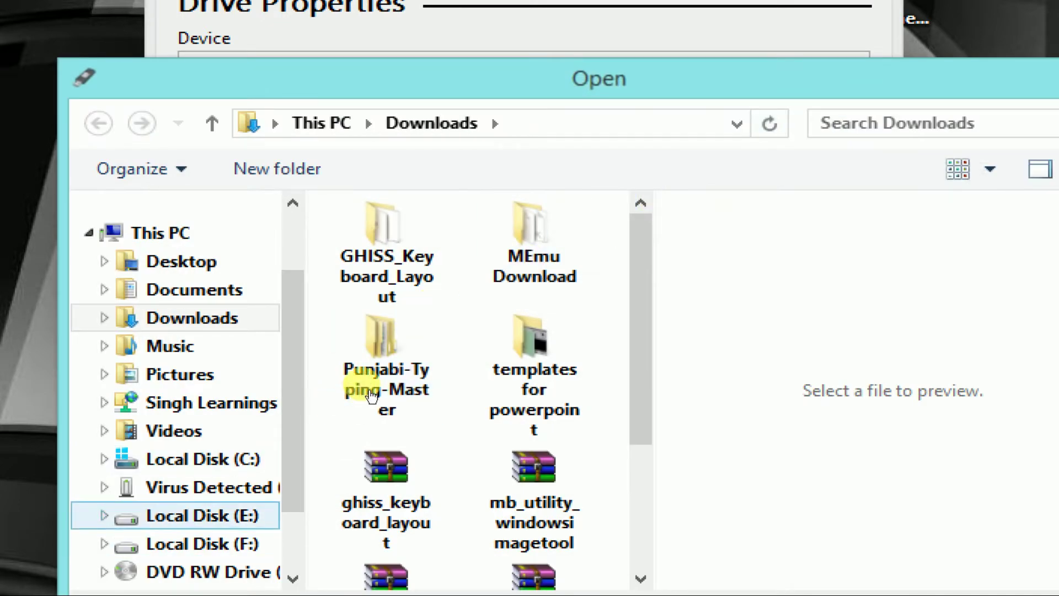
pyautogui.press('w')
pyautogui.press('Down')
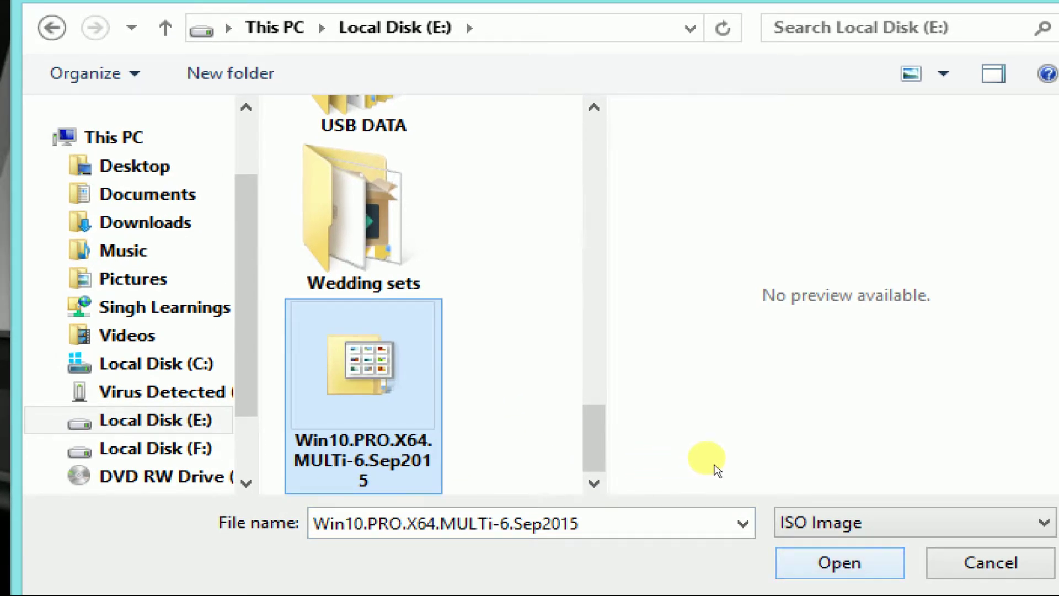
pyautogui.press('Return')
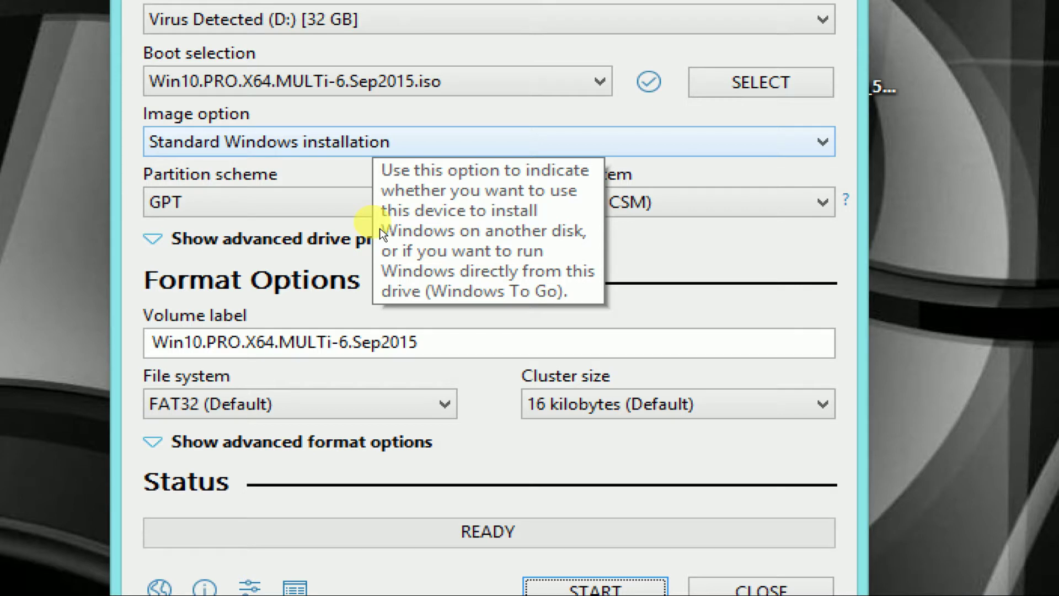
# Step: Configure a Standard Windows installation with the GPT partition scheme and UEFI (non CSM) as the target system
pyautogui.hotkey('alt', 'Down')
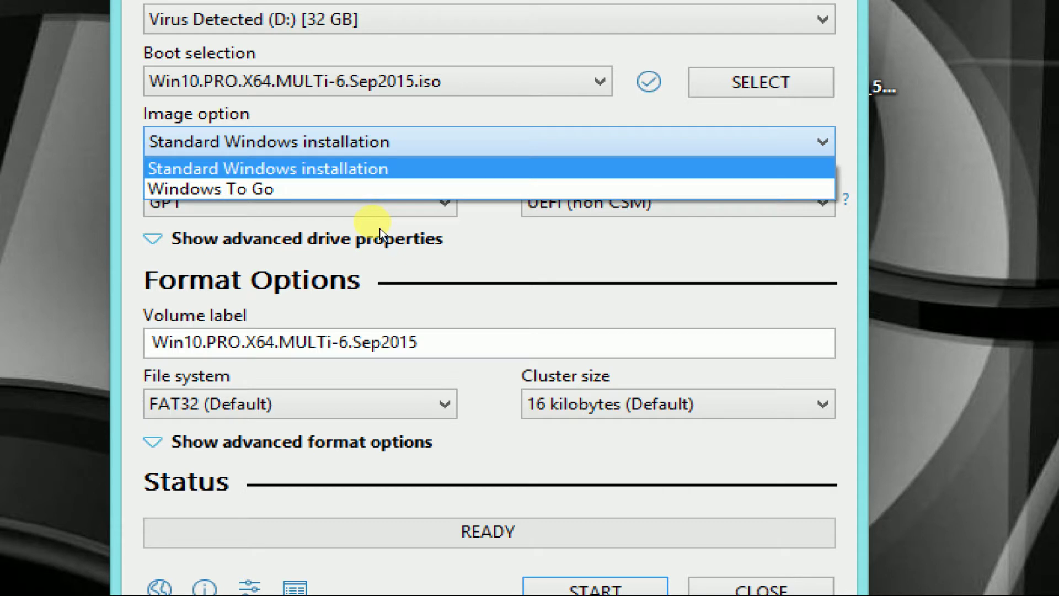
pyautogui.press('Return')
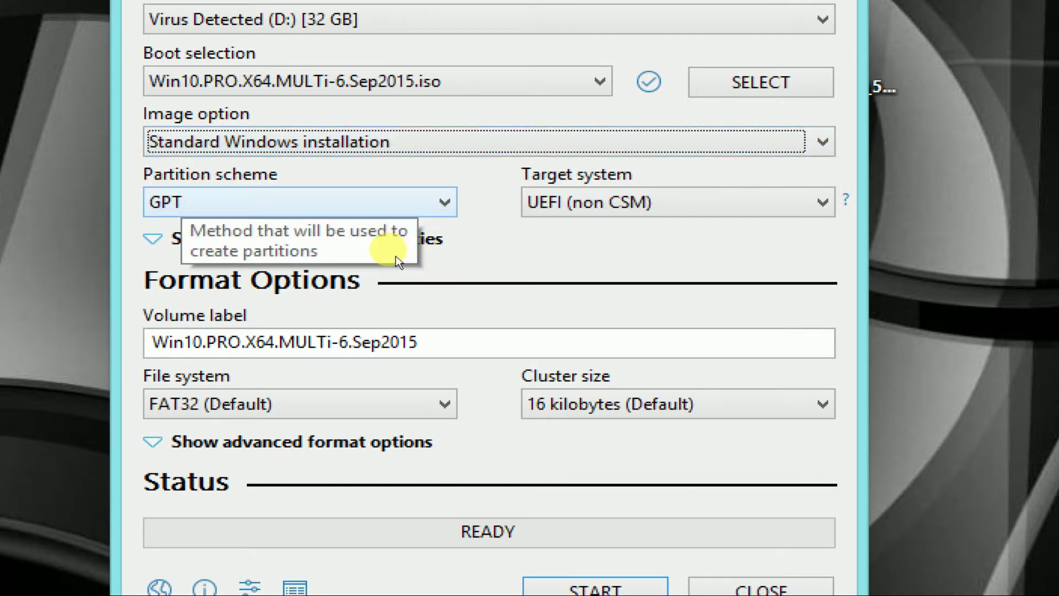
pyautogui.press('Tab')
pyautogui.hotkey('alt', 'Down')
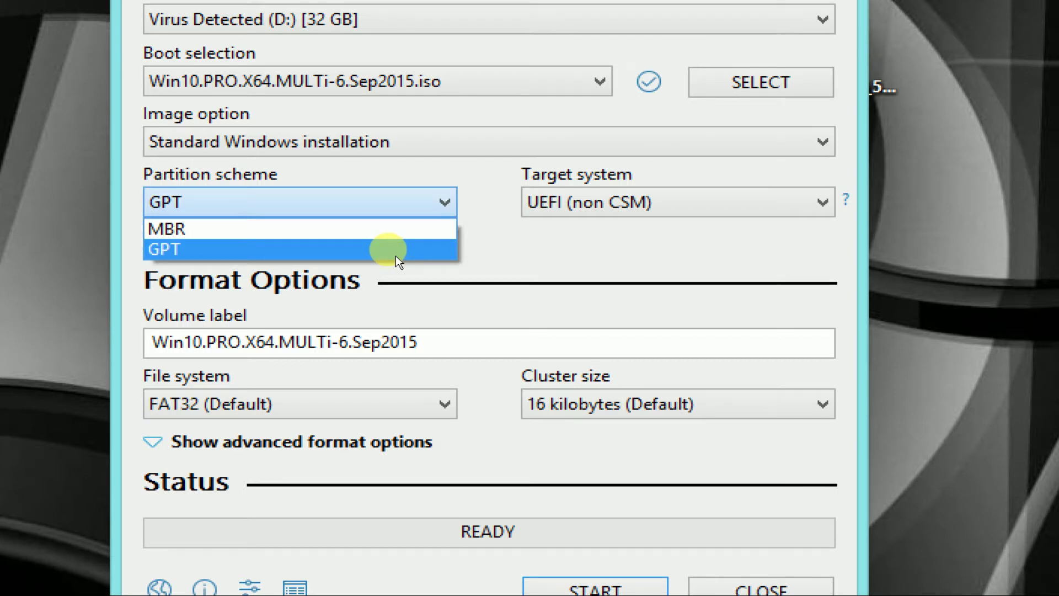
pyautogui.press('Return')
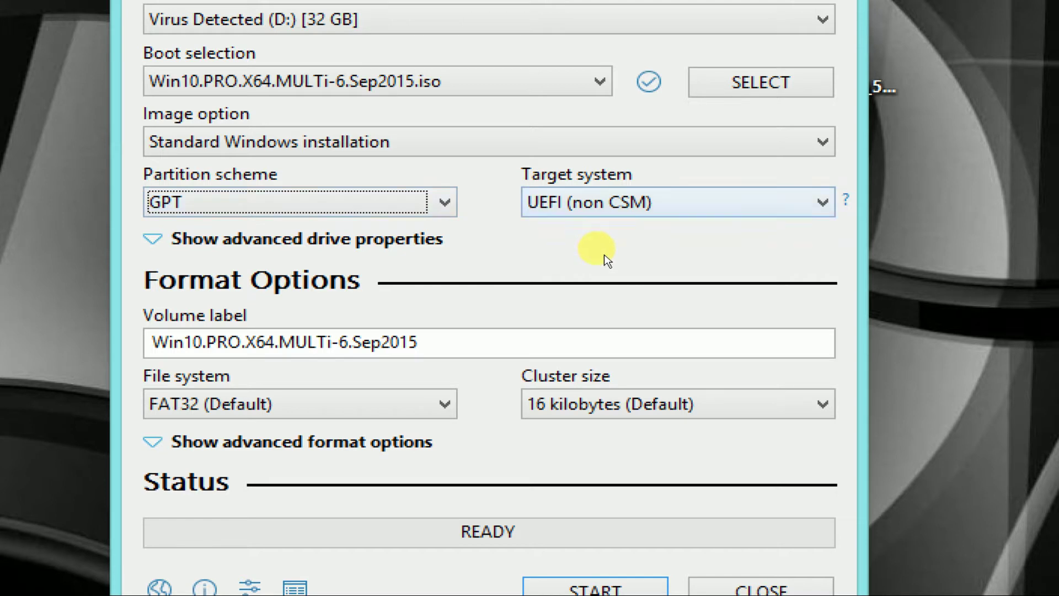
pyautogui.press('Tab')
pyautogui.hotkey('alt', 'Down')
pyautogui.press('Return')
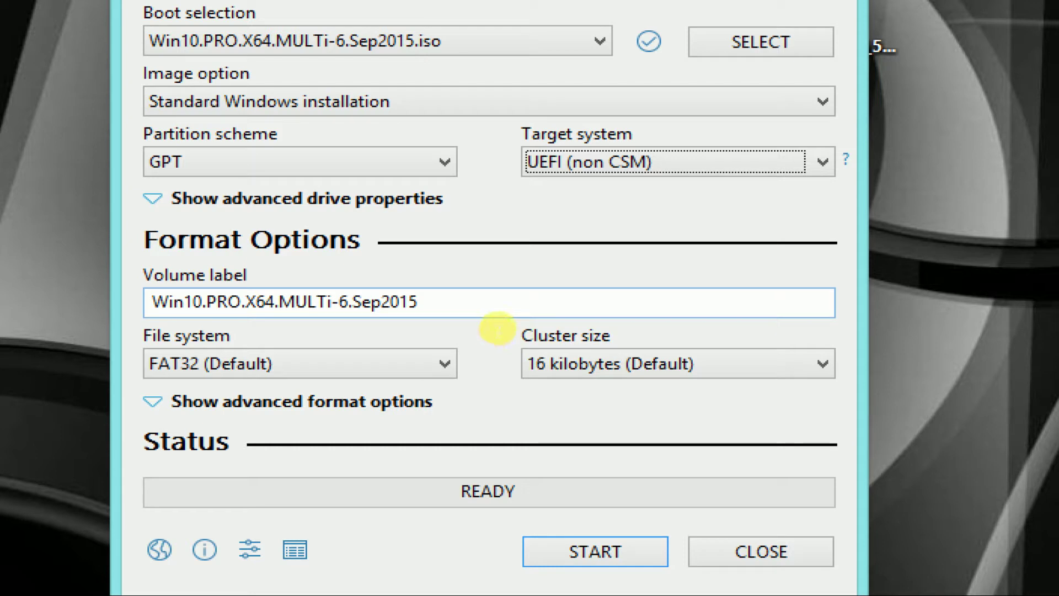
# Step: Set the volume label of the USB drive to "Windows 10"
pyautogui.moveTo(418, 302); pyautogui.dragTo(149, 305)
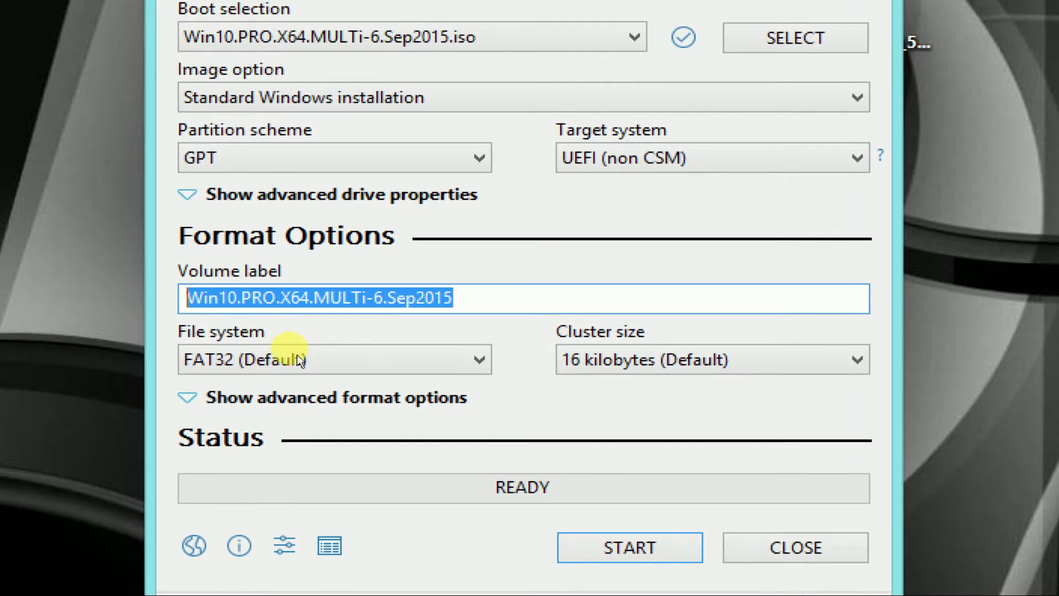
pyautogui.write('winsdow')
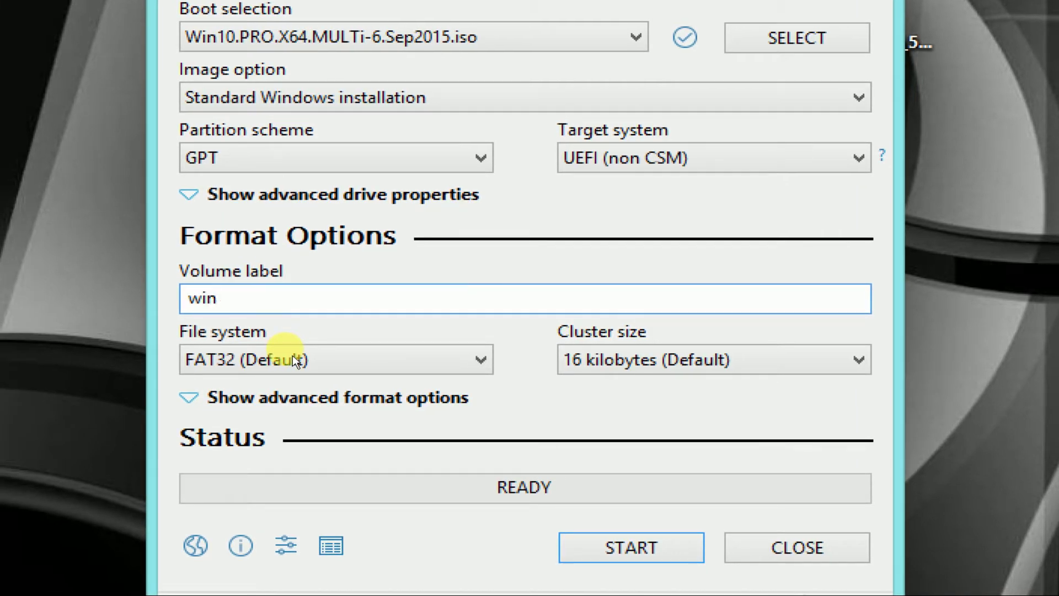
pyautogui.press('BackSpace')
pyautogui.press('BackSpace')
pyautogui.press('BackSpace')
pyautogui.press('BackSpace')
pyautogui.press('BackSpace')
pyautogui.press('BackSpace')
pyautogui.press('BackSpace')
pyautogui.write('Windows 10')
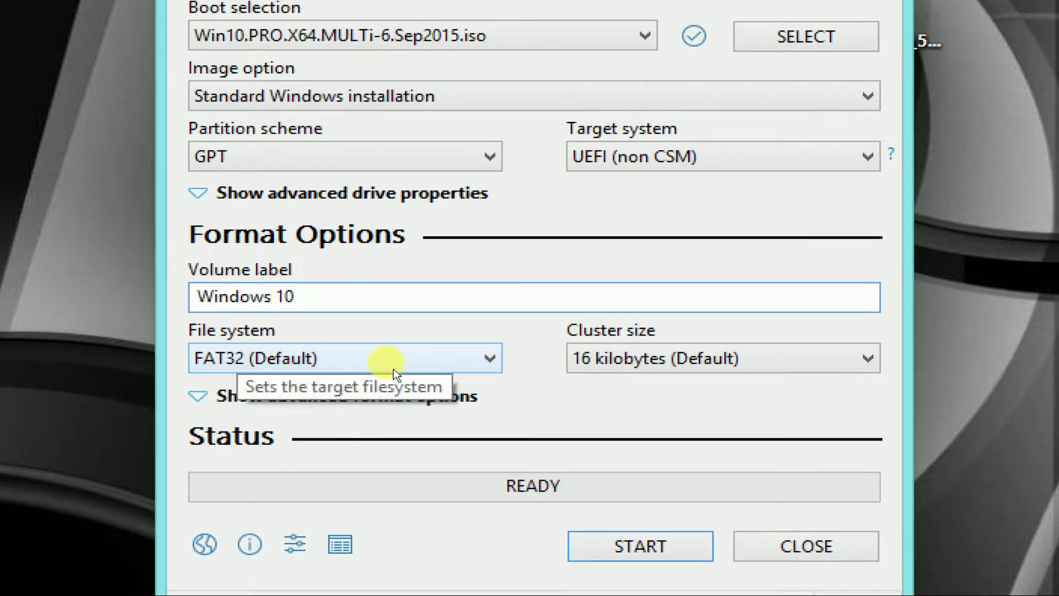
# Step: Choose FAT32 (Default) with 16 kilobytes (Default) clusters and start creating the bootable drive, accepting the erasure of its data
pyautogui.click(407, 365)
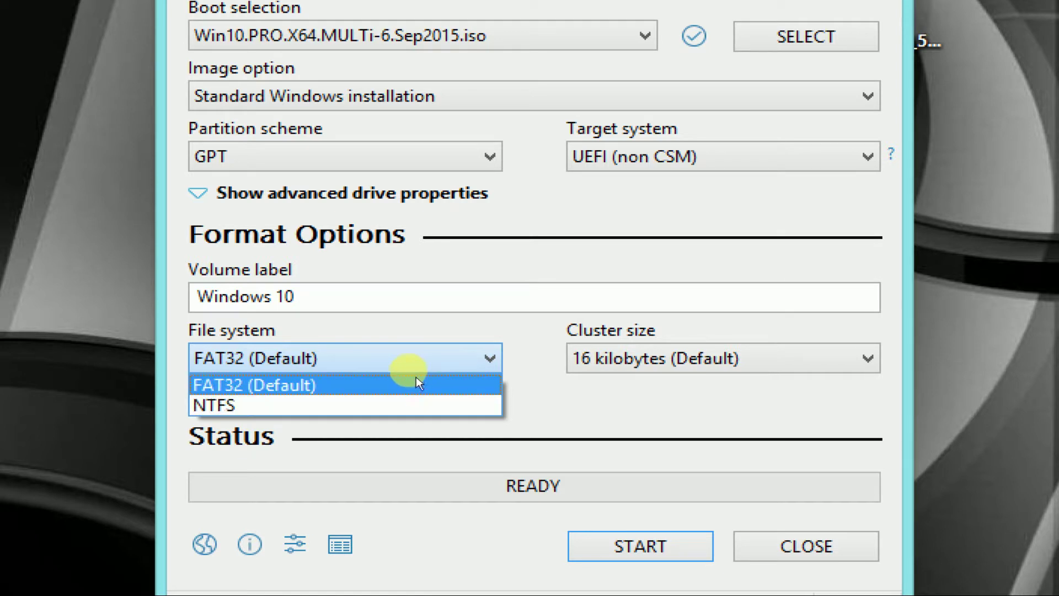
pyautogui.click(416, 375)
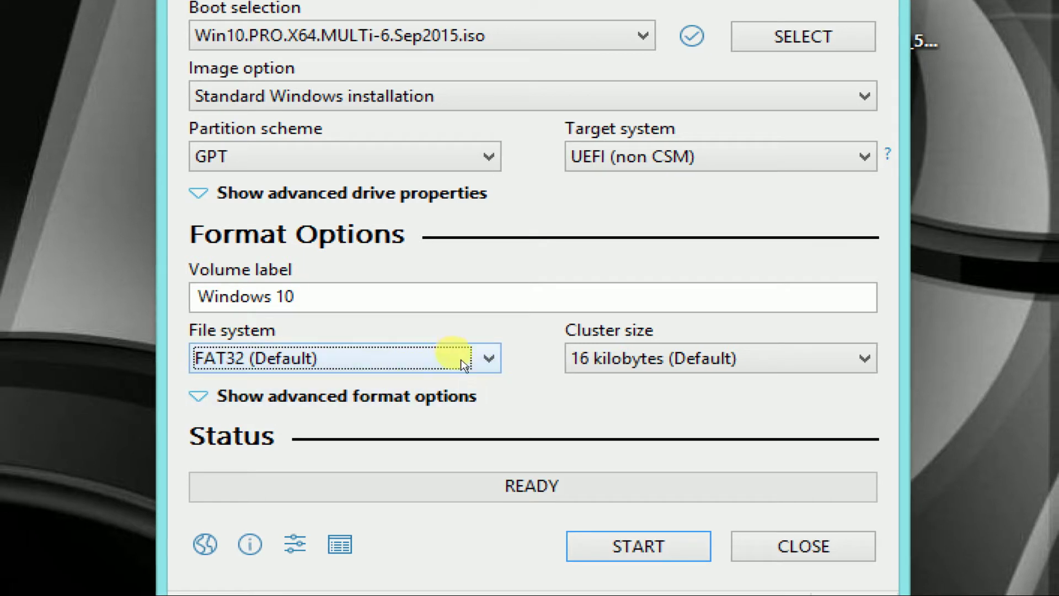
pyautogui.click(614, 369)
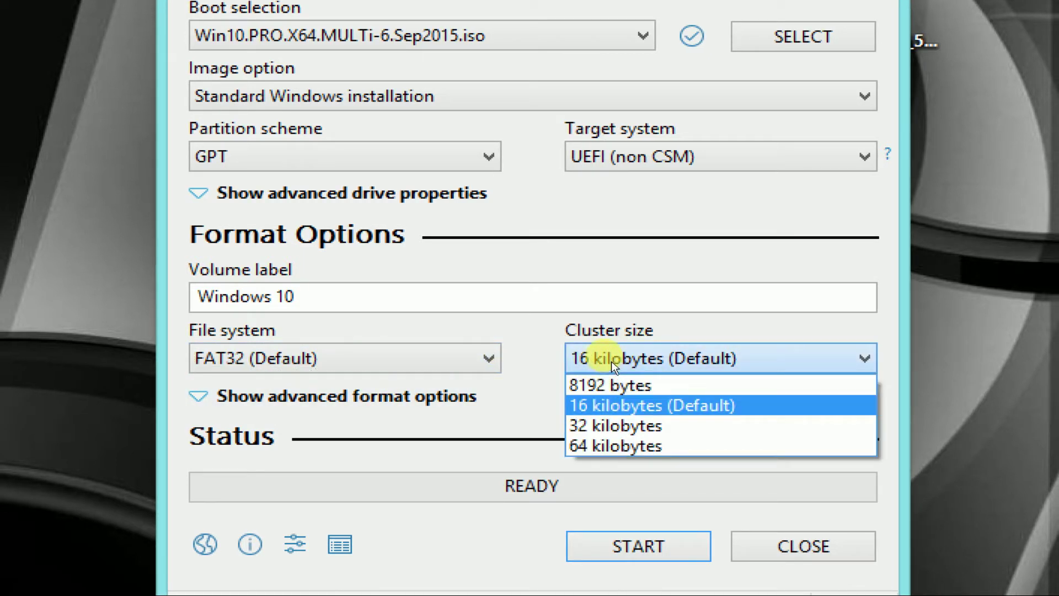
pyautogui.click(611, 361)
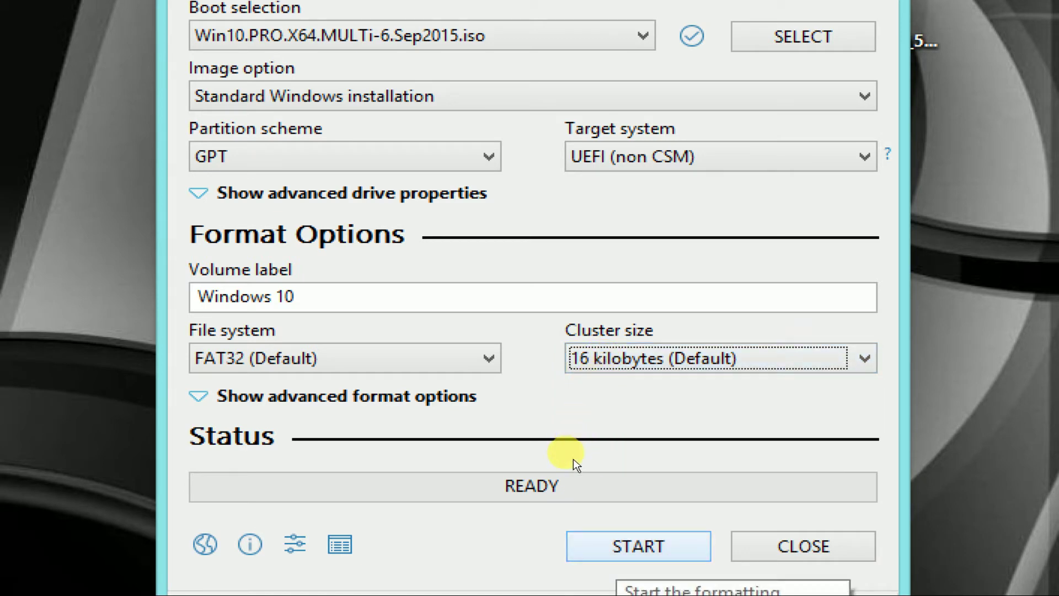
pyautogui.press('Return')
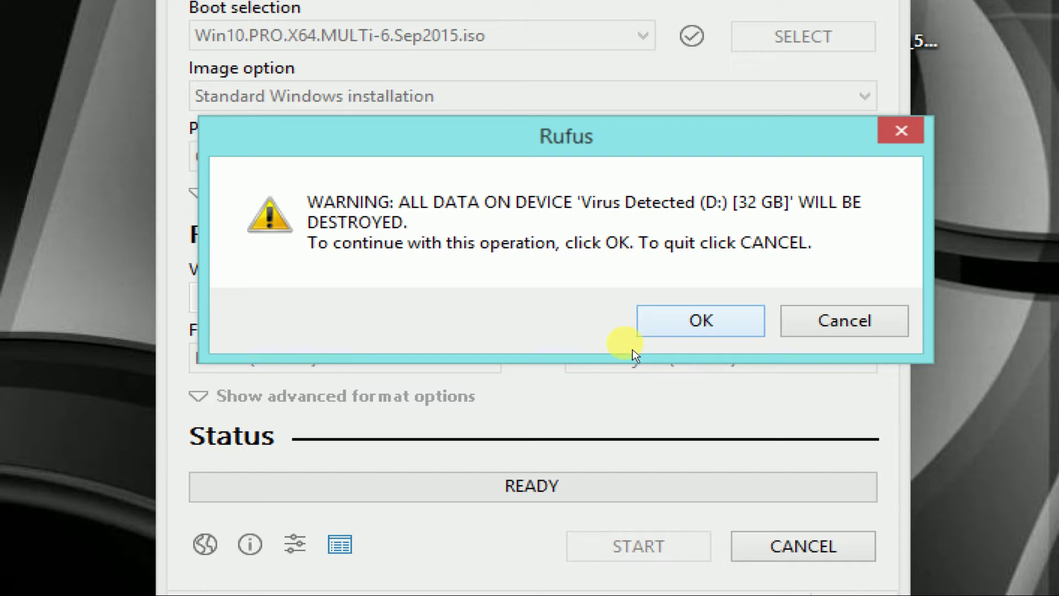
pyautogui.press('Return')
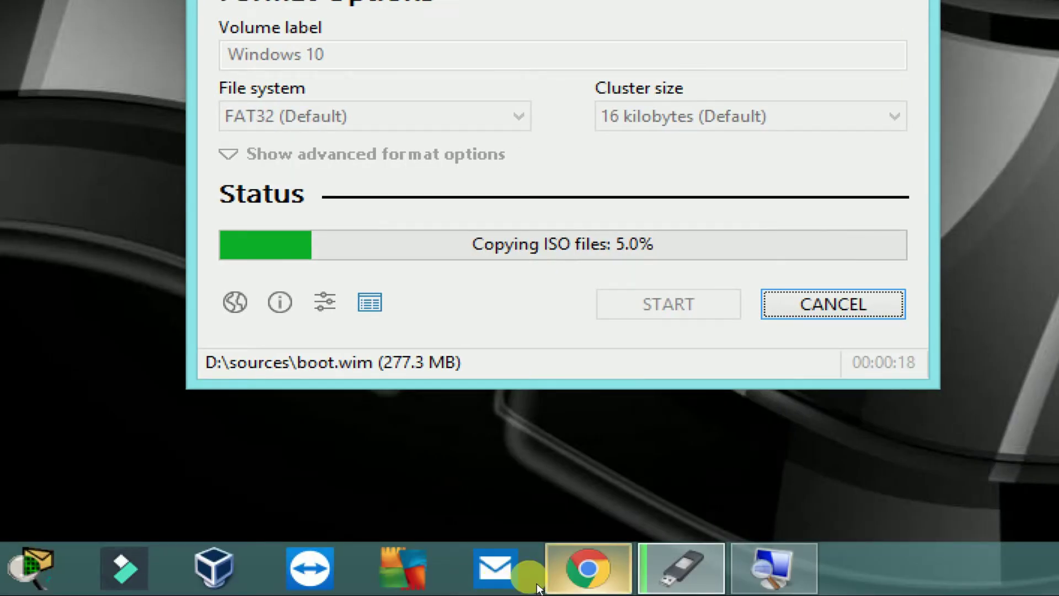
# Step: Switch to Chrome and search Google for "Download Rufus" in a new tab
pyautogui.click(539, 583)
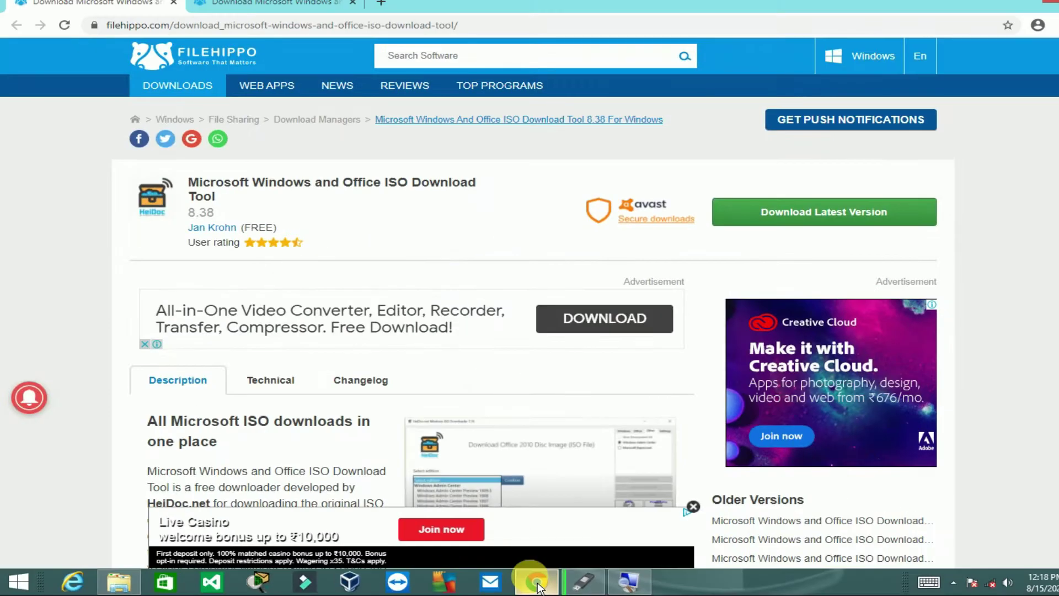
pyautogui.click(382, 5)
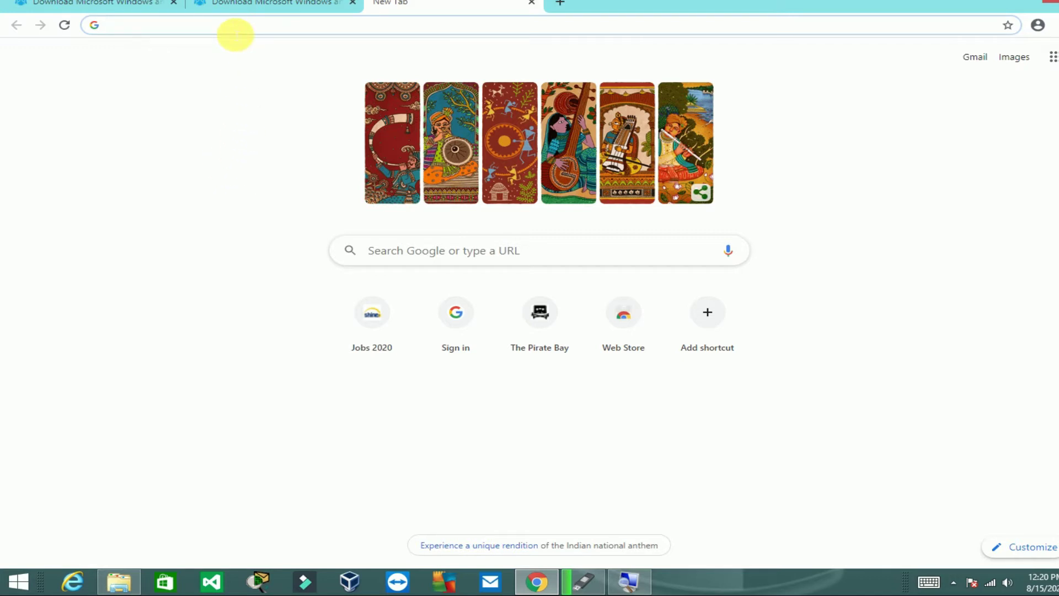
pyautogui.write('diwo')
pyautogui.press('BackSpace')
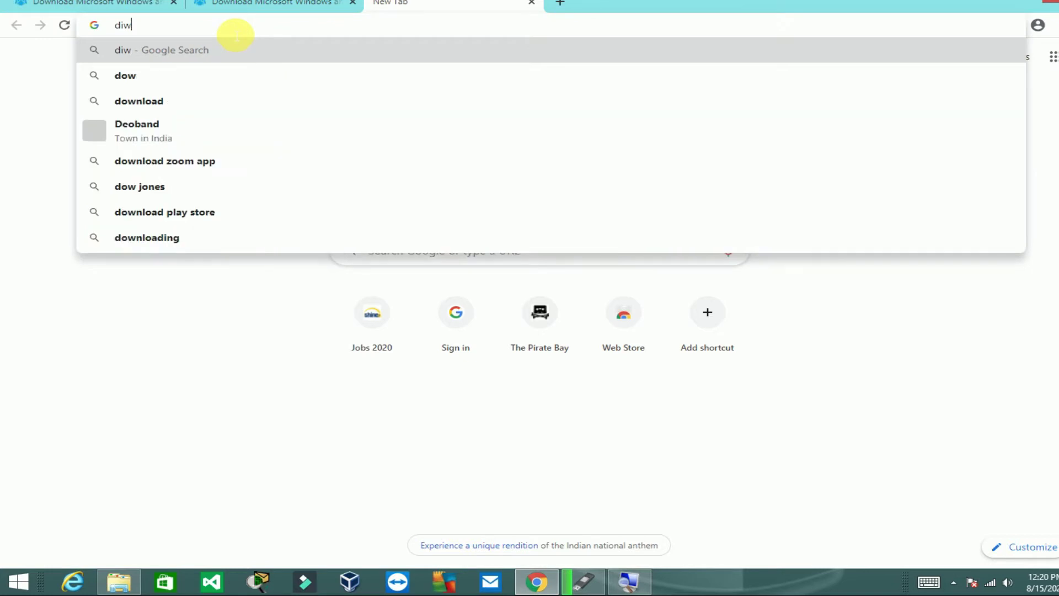
pyautogui.press('BackSpace')
pyautogui.press('BackSpace')
pyautogui.press('BackSpace')
pyautogui.write('Down')
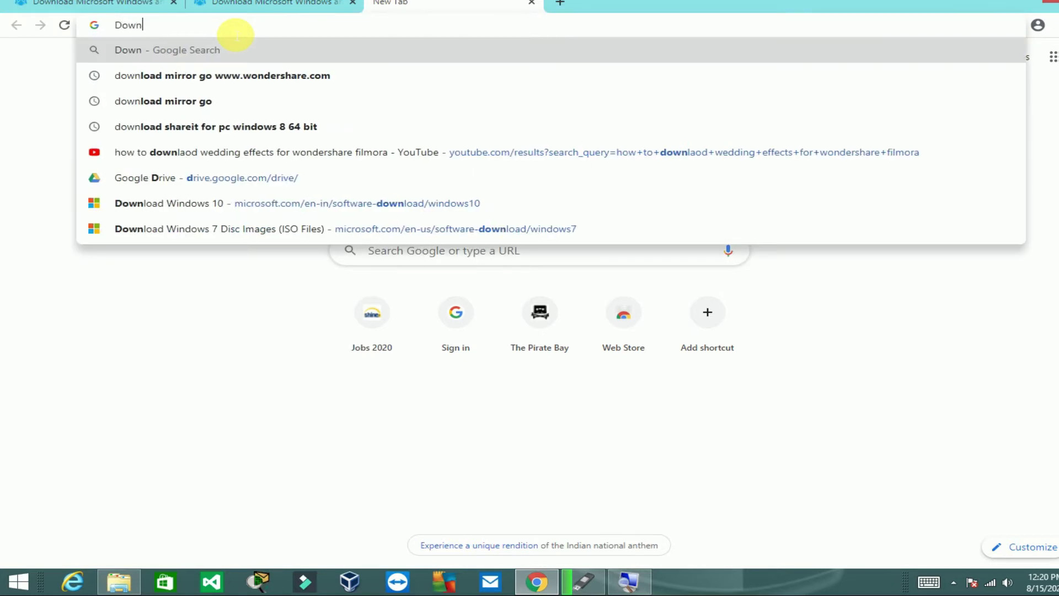
pyautogui.write('load ')
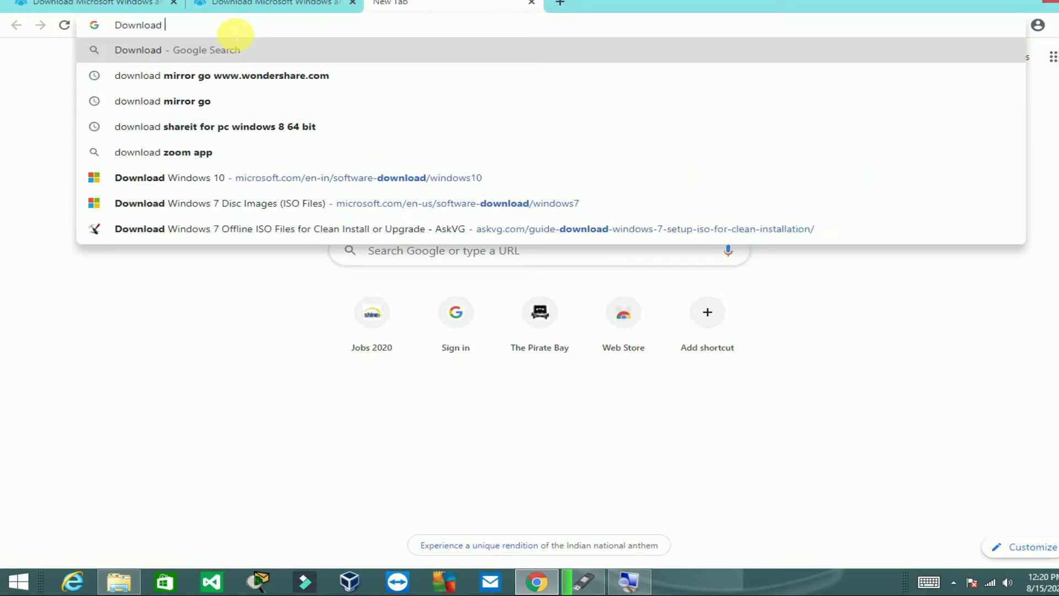
pyautogui.write('Rufus')
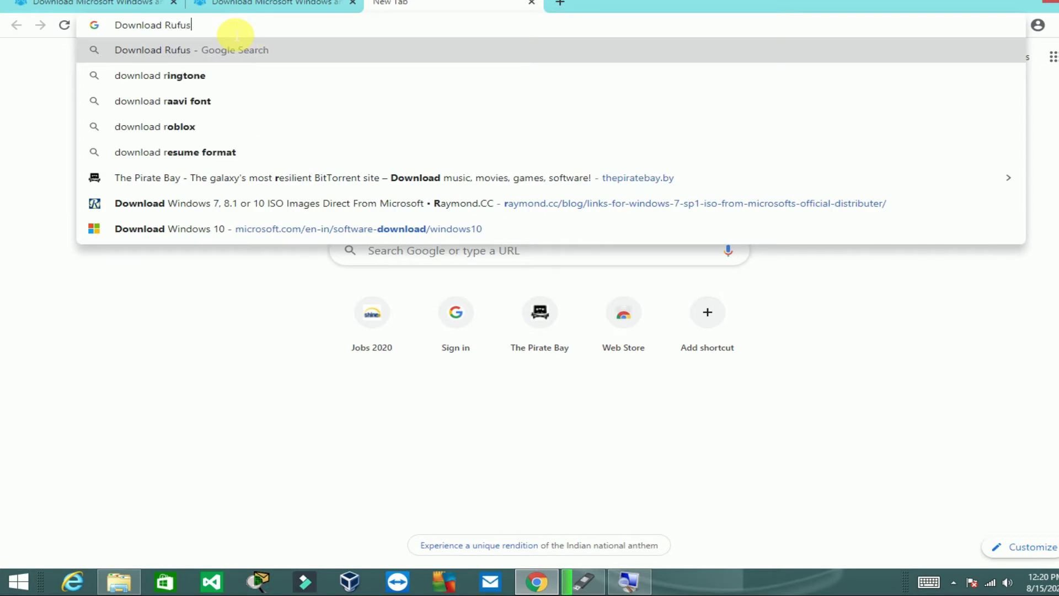
pyautogui.press('Return')
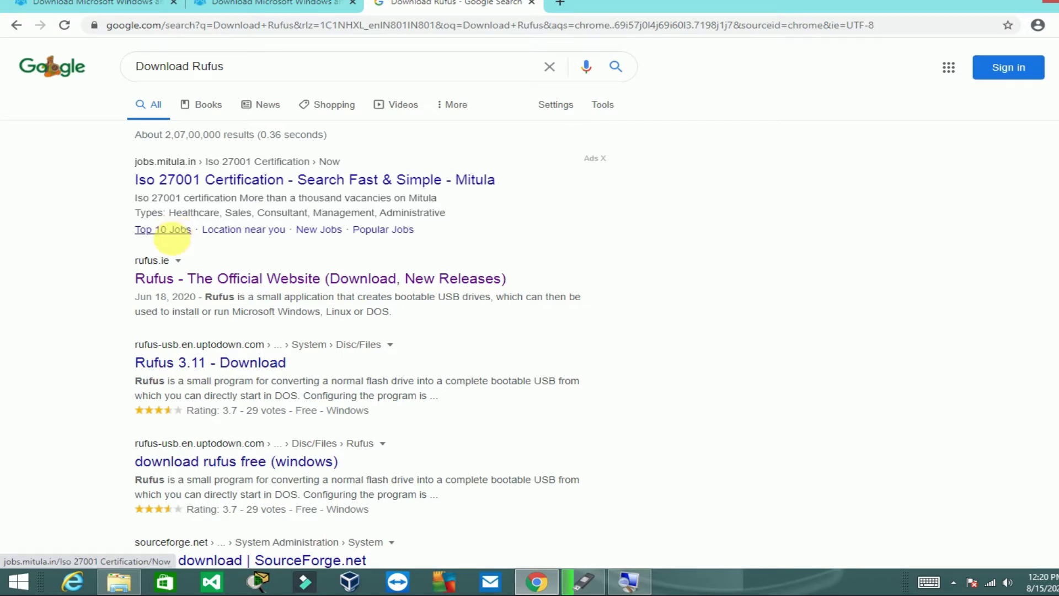
# Step: Open the official Rufus website from the search results in a separate tab and bring it to the front
pyautogui.rightClick(170, 276)
pyautogui.click(204, 285)
pyautogui.click(623, 4)
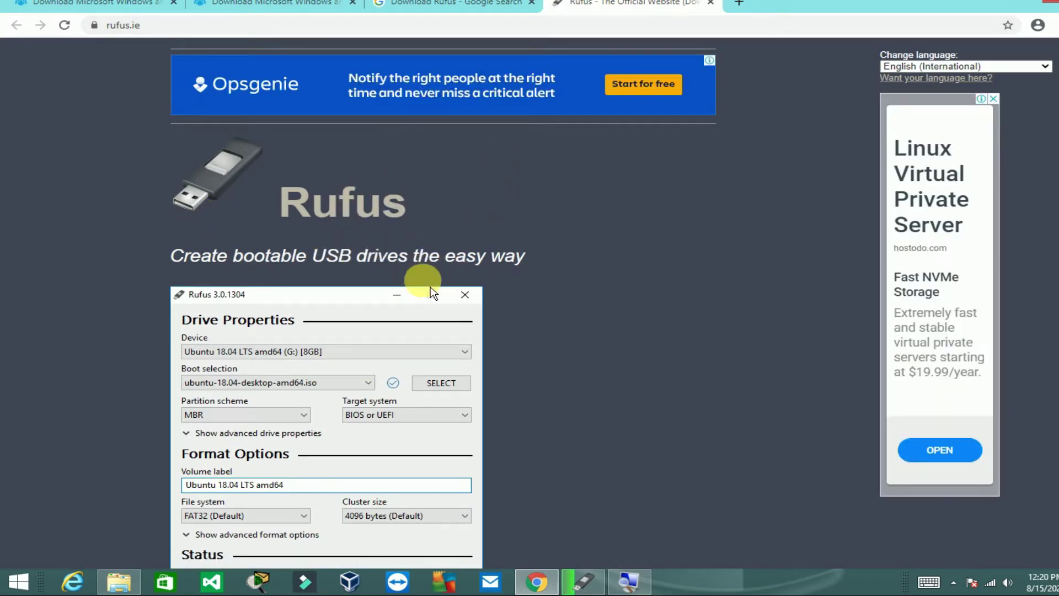
# Step: Download Rufus 3.11 from the site's Download section and pause the transfer of rufus-3.11.exe on the browser's downloads page
pyautogui.scroll(-7, 430, 286)
pyautogui.scroll(-4, 431, 286)
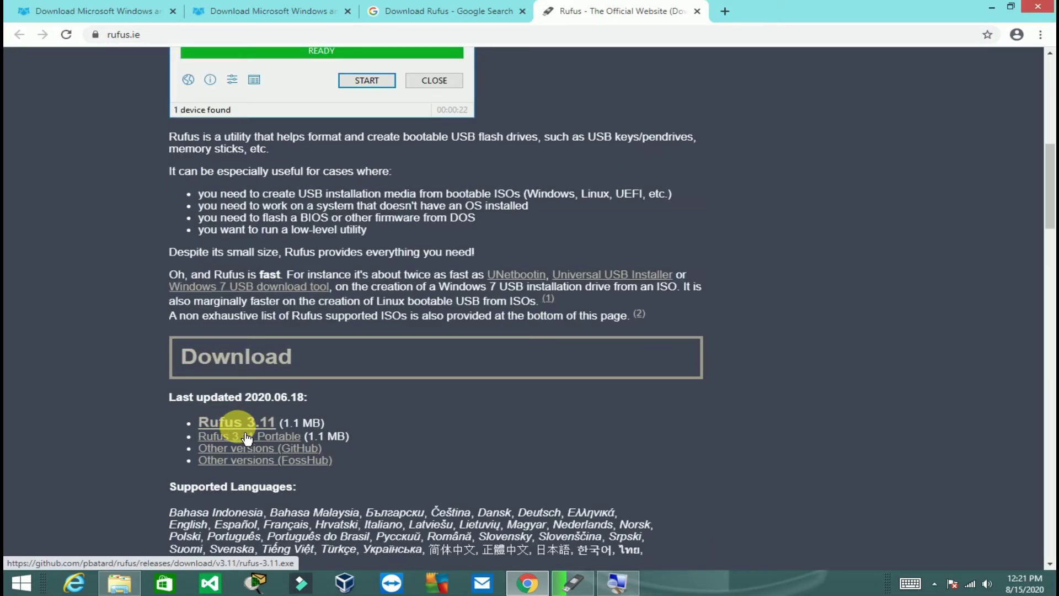
pyautogui.click(245, 433)
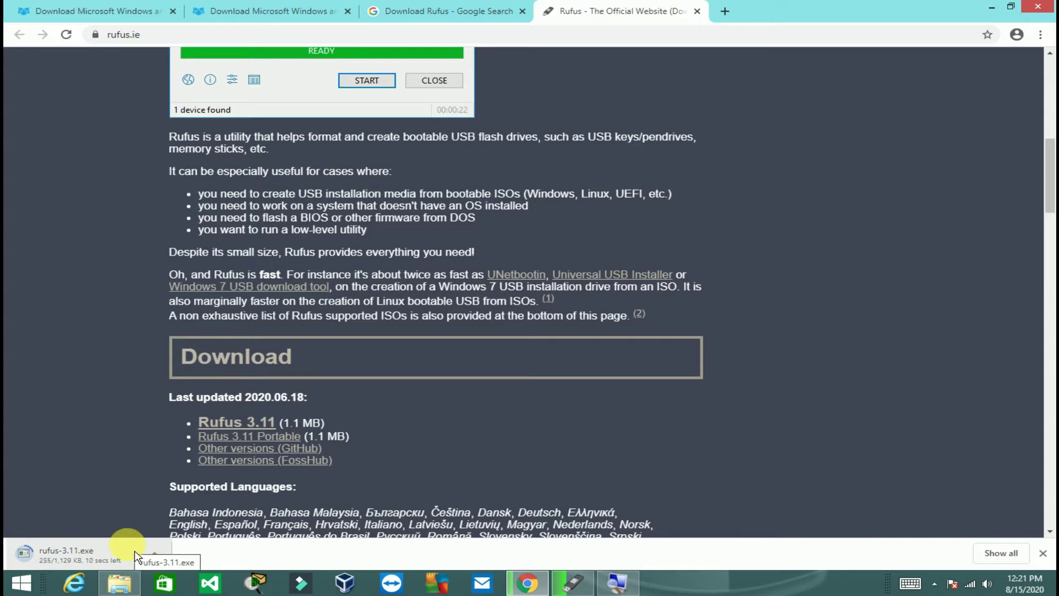
pyautogui.click(136, 556)
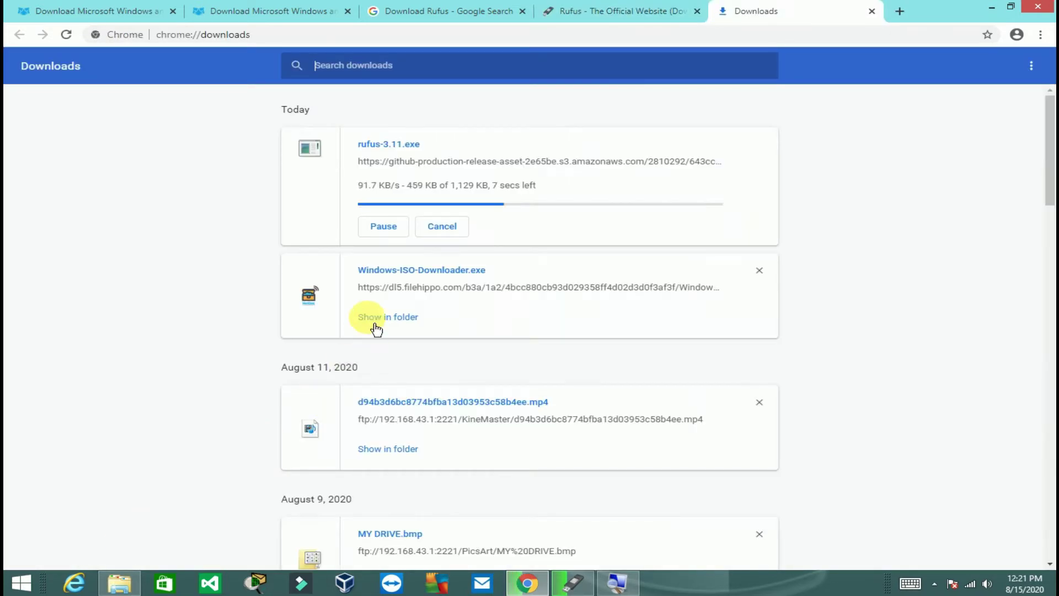
pyautogui.click(385, 227)
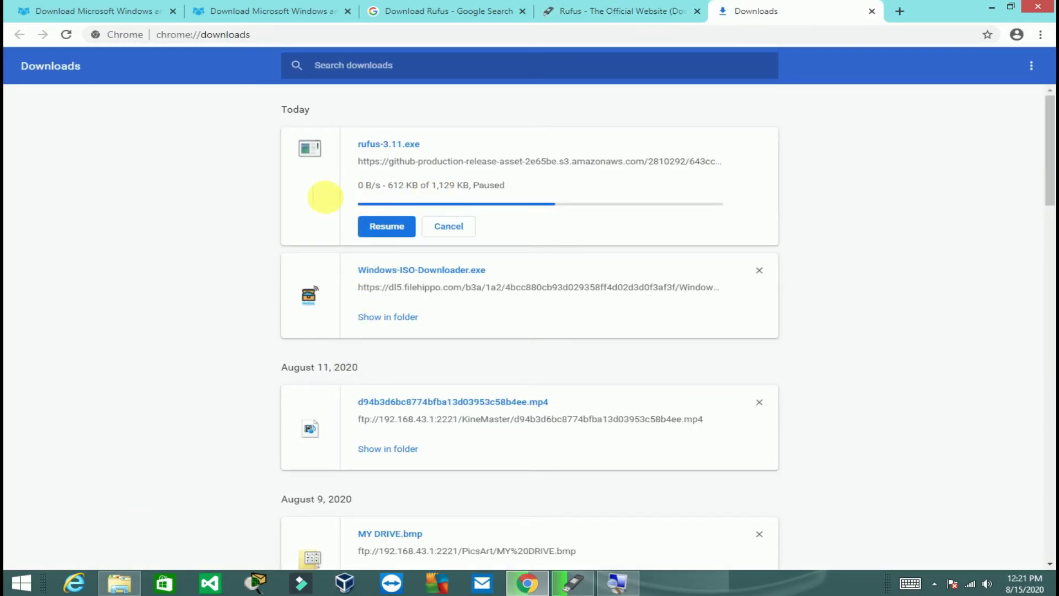
# Step: Cancel the paused rufus-3.11.exe download, remove it from the downloads list and minimize Chrome
pyautogui.click(447, 227)
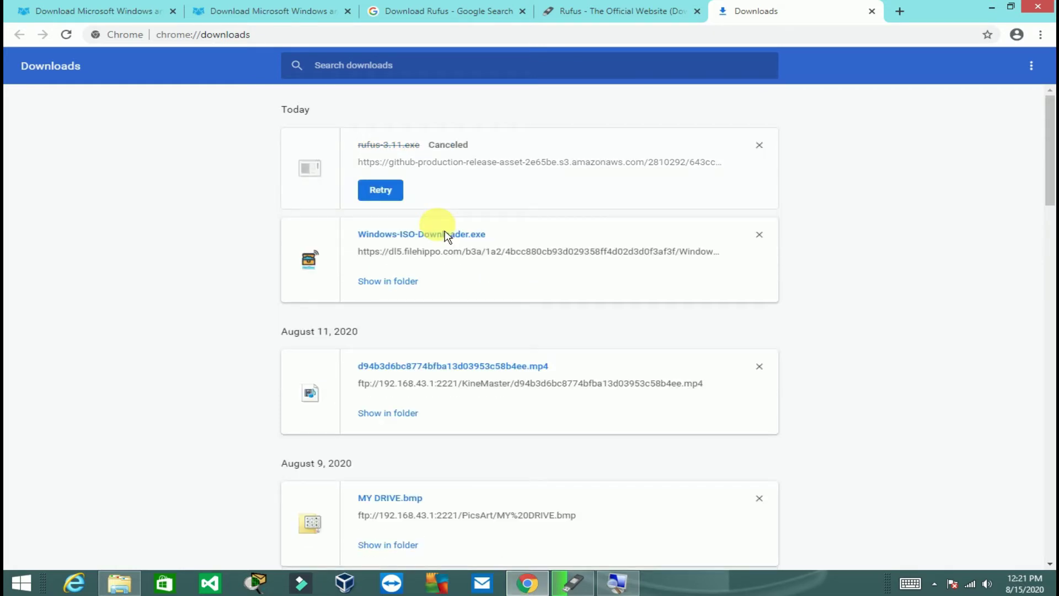
pyautogui.click(759, 144)
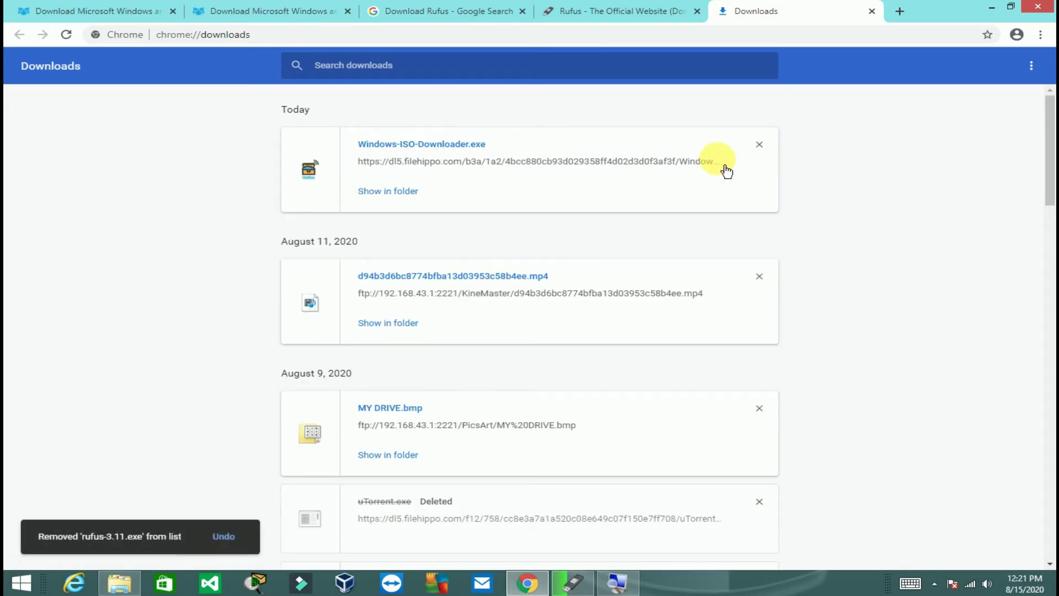
pyautogui.click(991, 7)
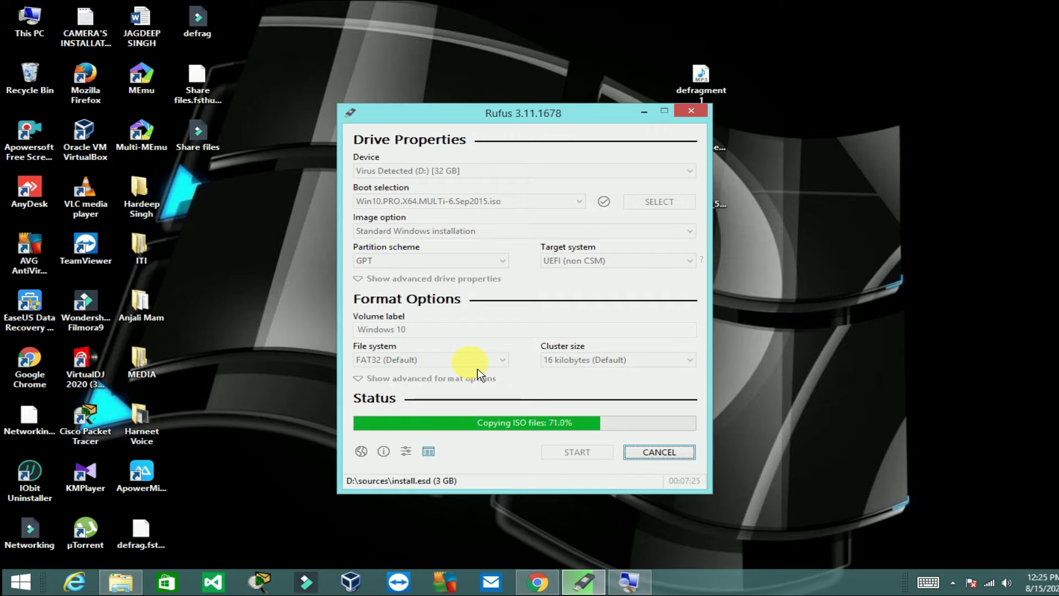
pyautogui.click(805, 288)
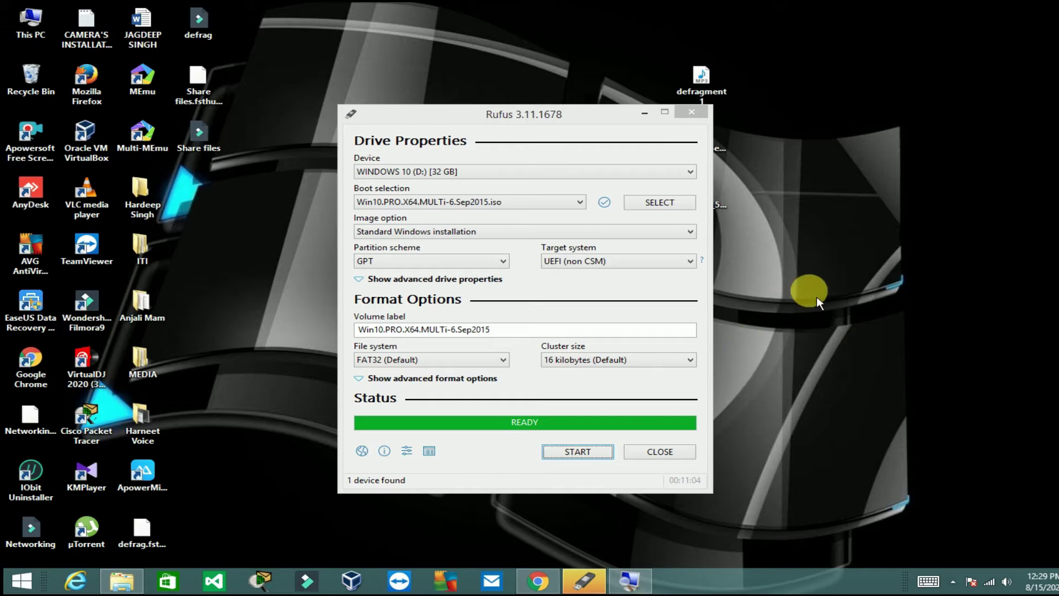
pyautogui.rightClick(801, 289)
pyautogui.click(836, 333)
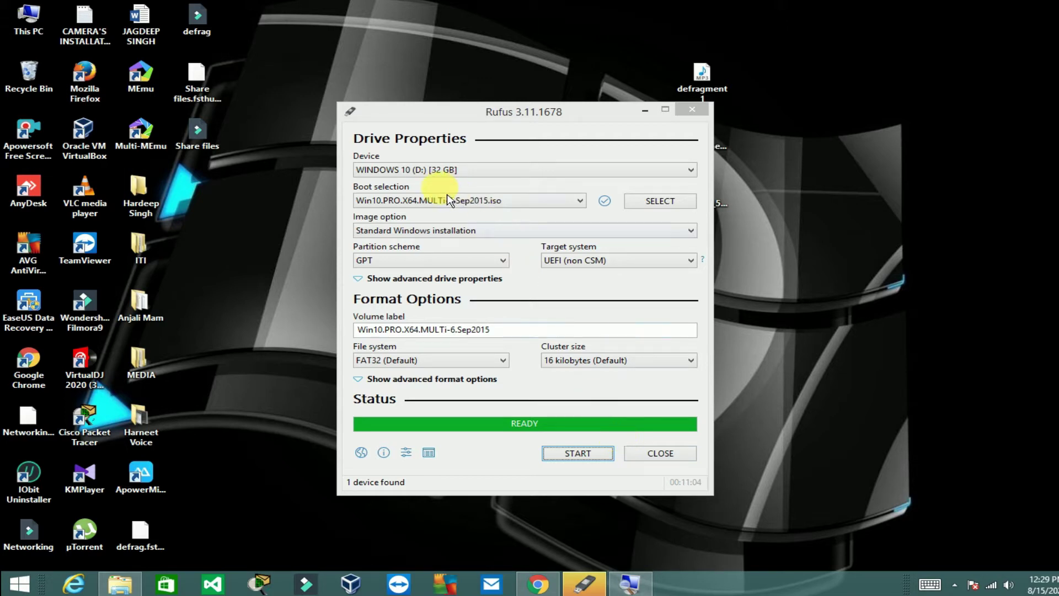
# Step: Switch to Chrome and close every tab except FileHippo's main page for the Microsoft Windows and Office ISO Download Tool
pyautogui.moveTo(543, 592)
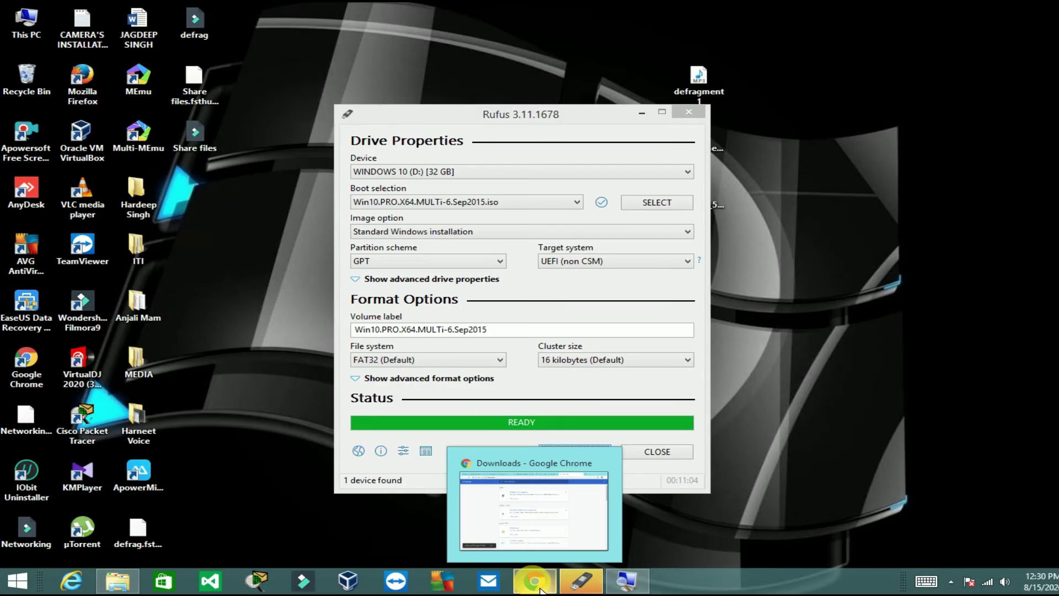
pyautogui.click(540, 588)
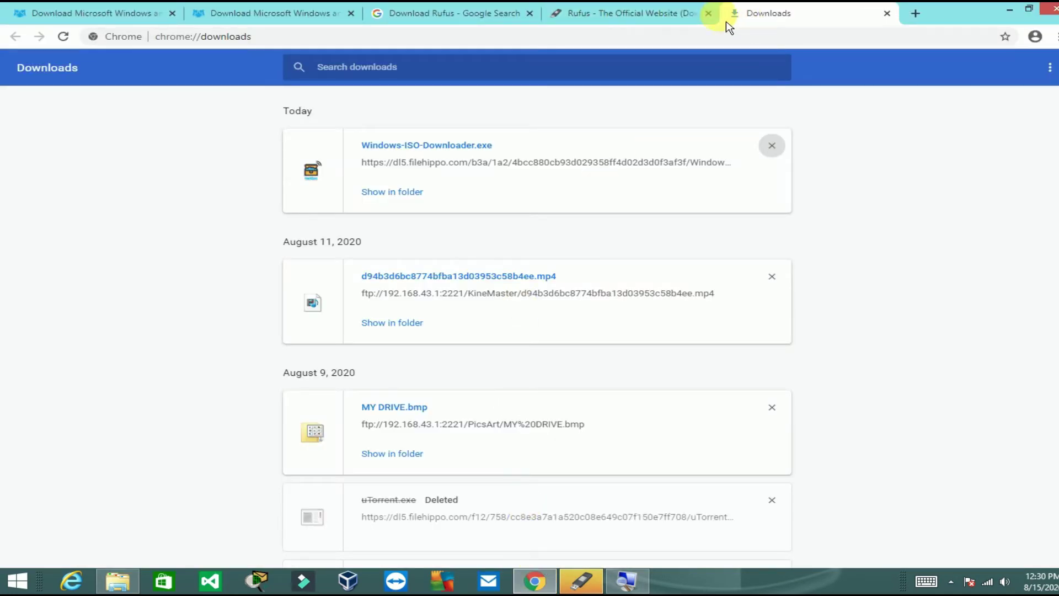
pyautogui.click(709, 13)
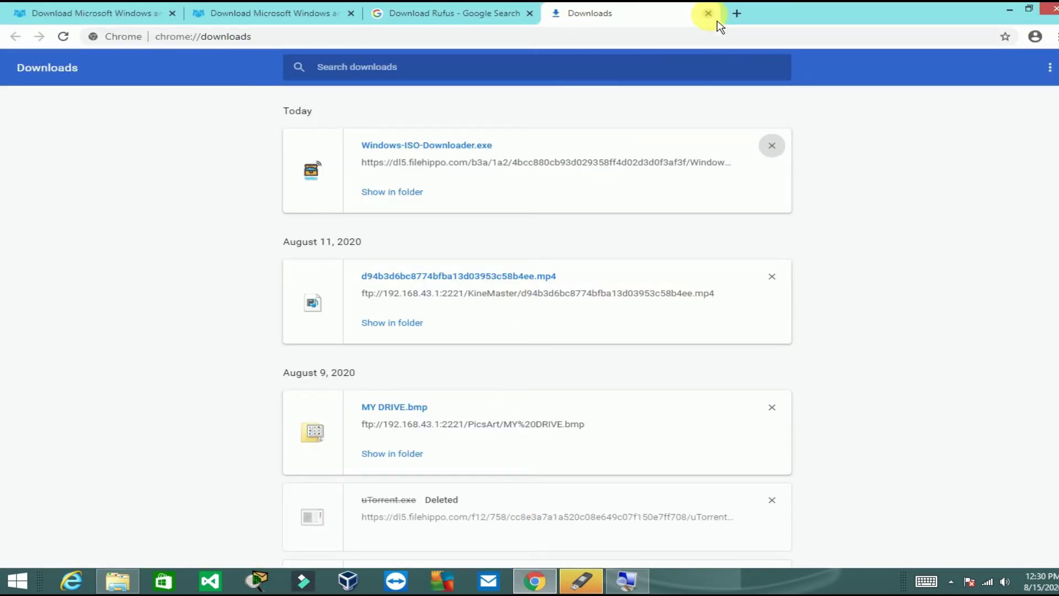
pyautogui.click(530, 13)
pyautogui.click(529, 13)
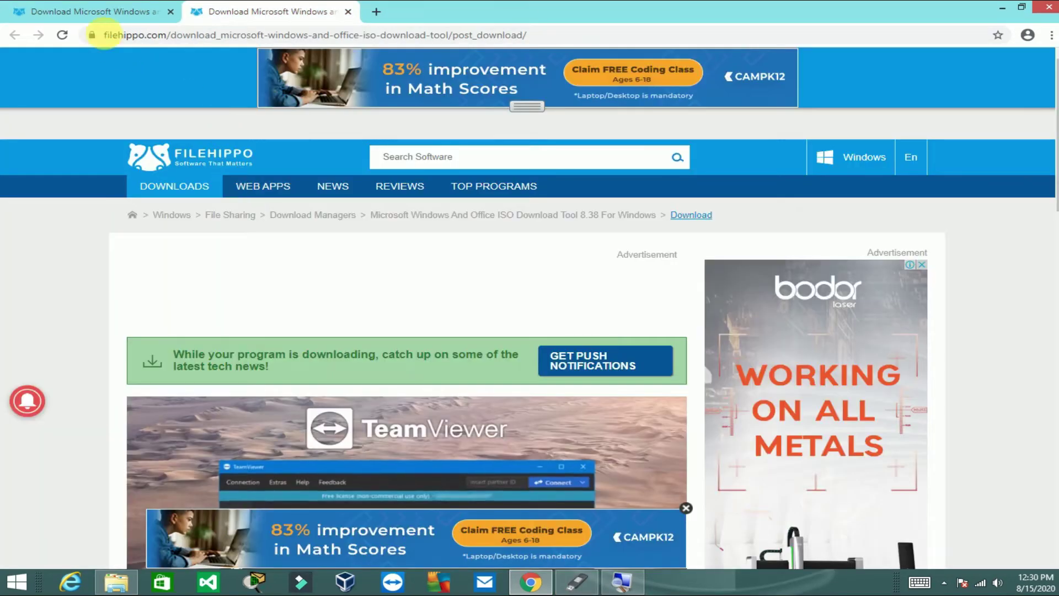
pyautogui.click(85, 11)
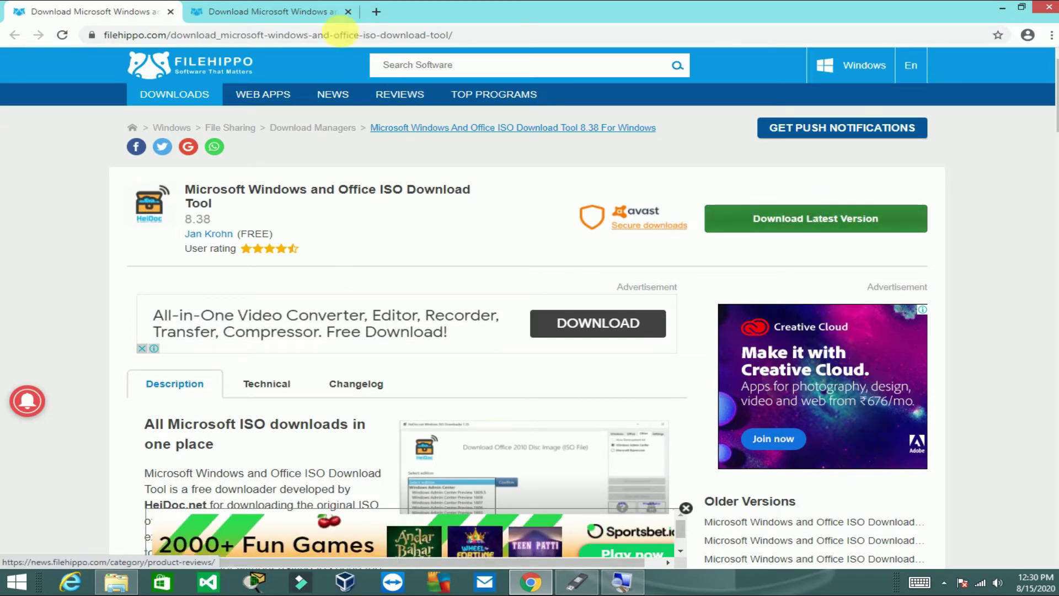
pyautogui.click(353, 17)
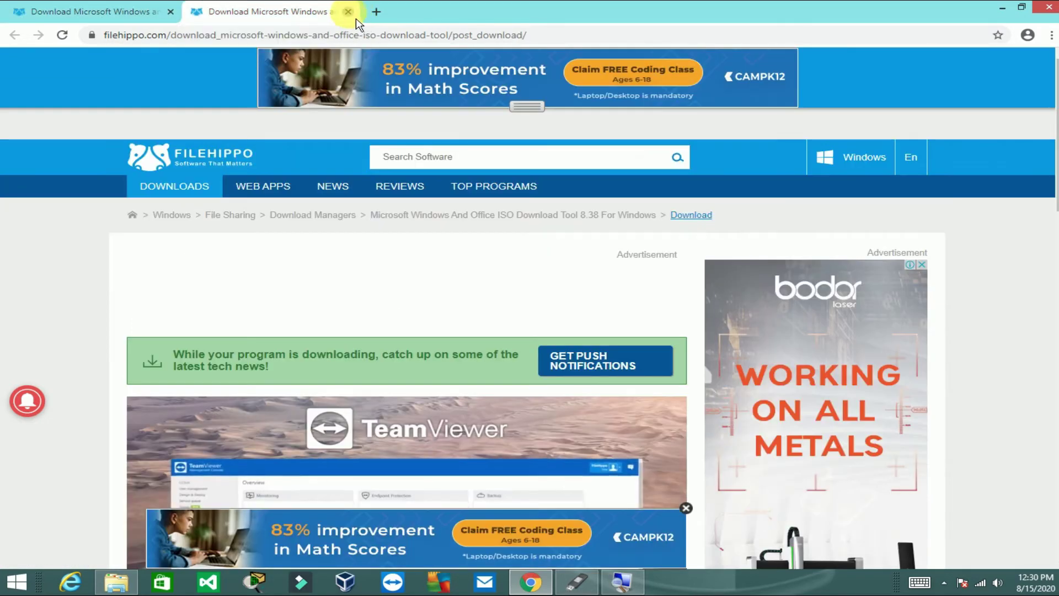
pyautogui.click(348, 12)
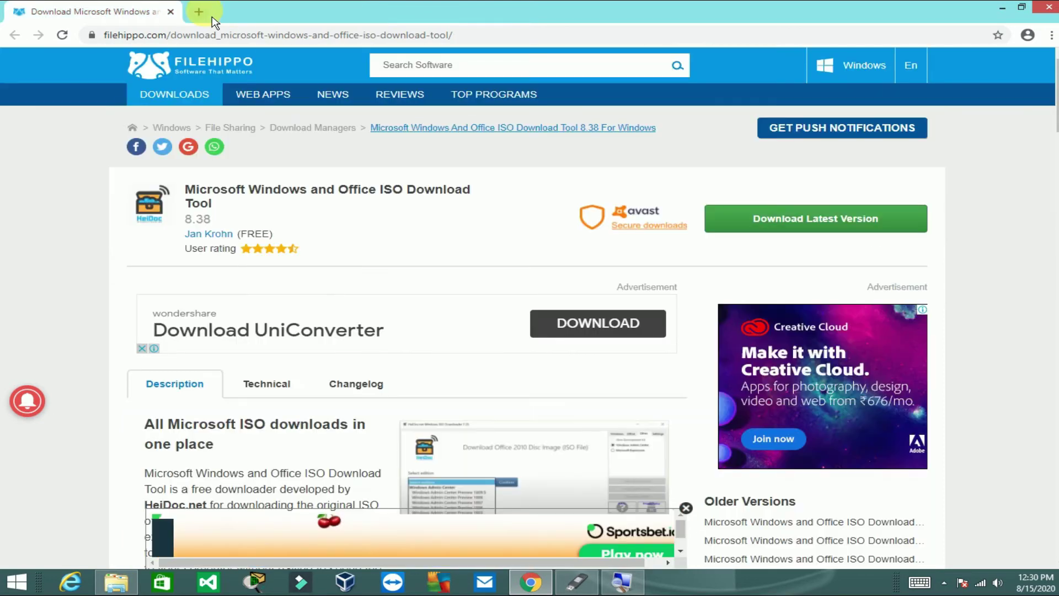
# Step: Download the latest version of the Microsoft Windows and Office ISO Download Tool, declining the Opera offer, and open the browser's downloads page
pyautogui.click(759, 226)
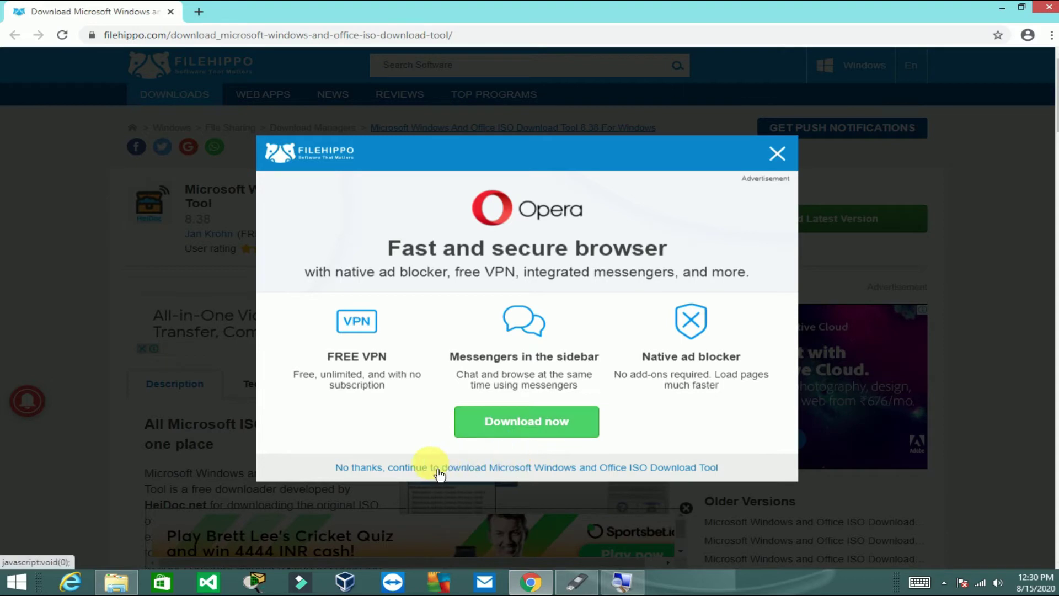
pyautogui.click(498, 478)
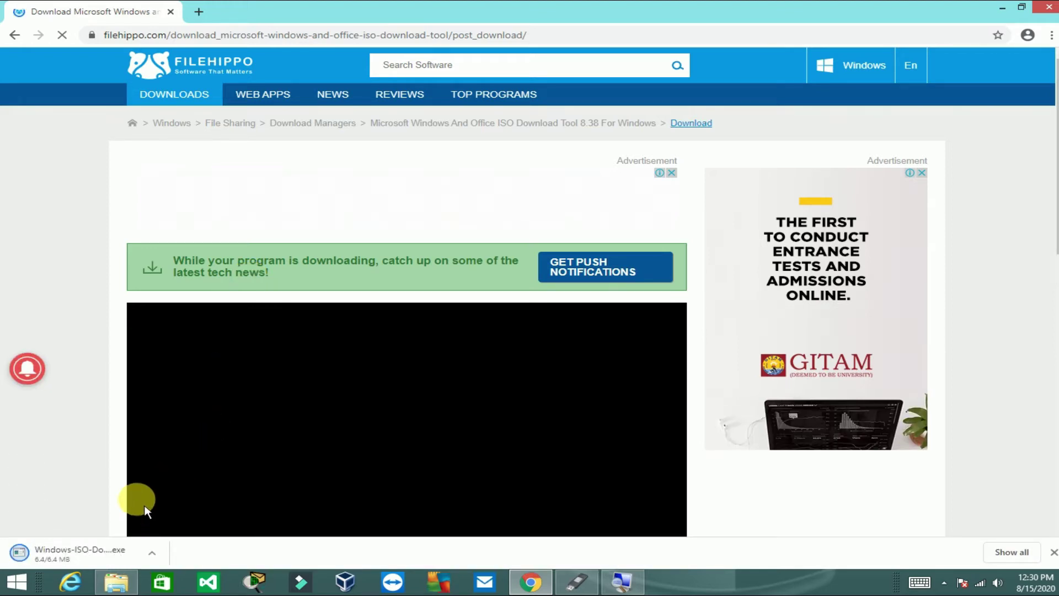
pyautogui.hotkey('ctrl', 'j')
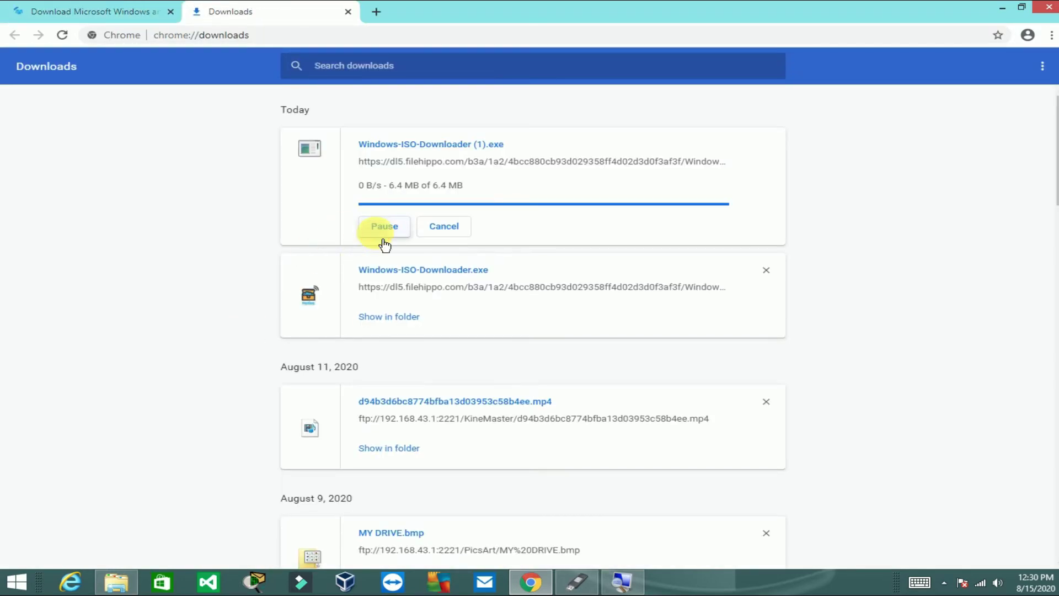
# Step: Try to cancel the Windows-ISO-Downloader (1).exe transfer, and delete that duplicate file from the Downloads folder
pyautogui.click(384, 236)
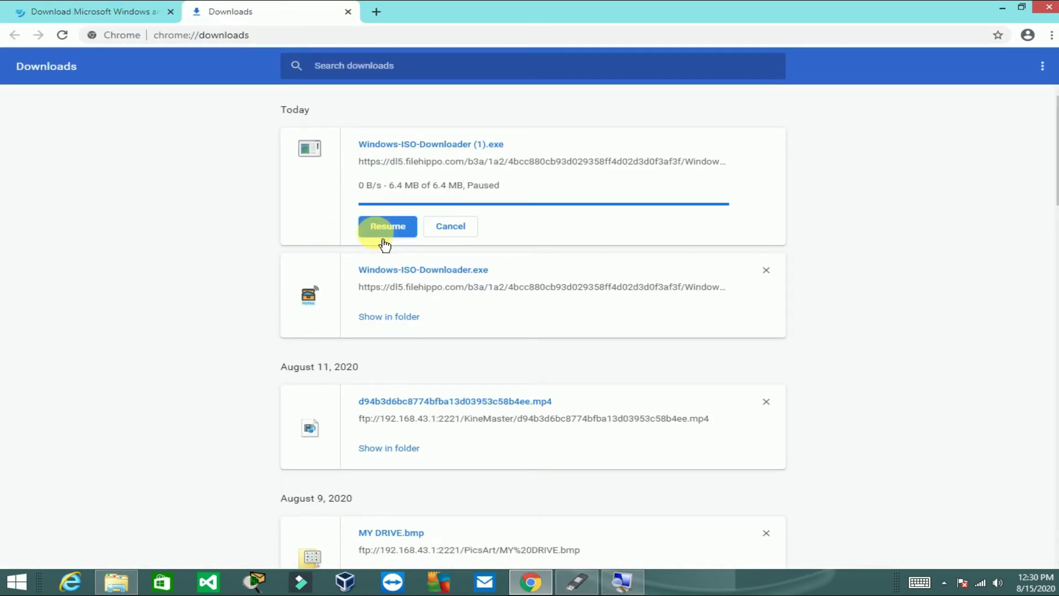
pyautogui.click(451, 228)
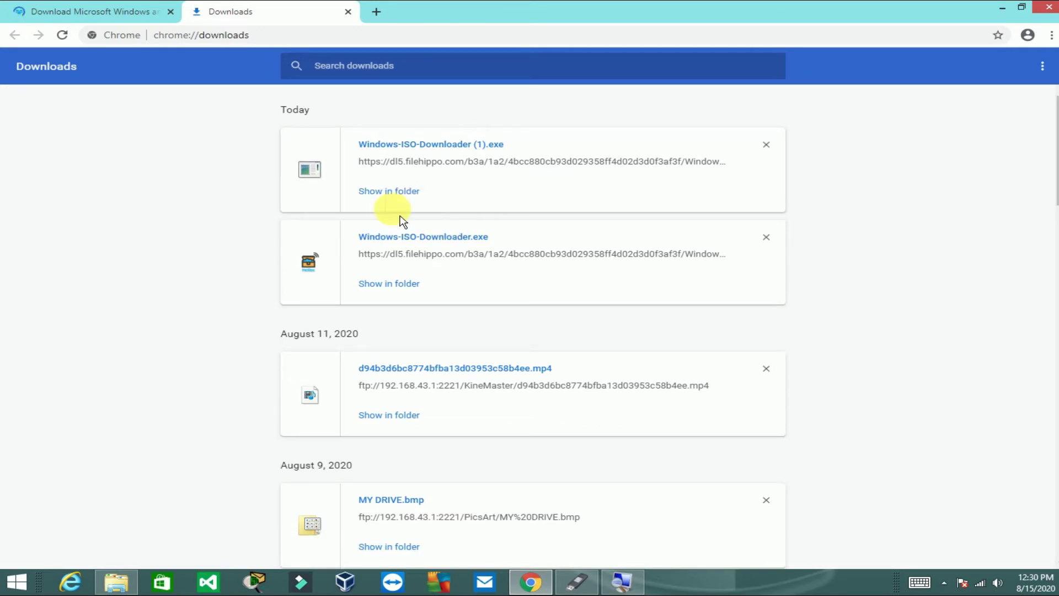
pyautogui.click(374, 204)
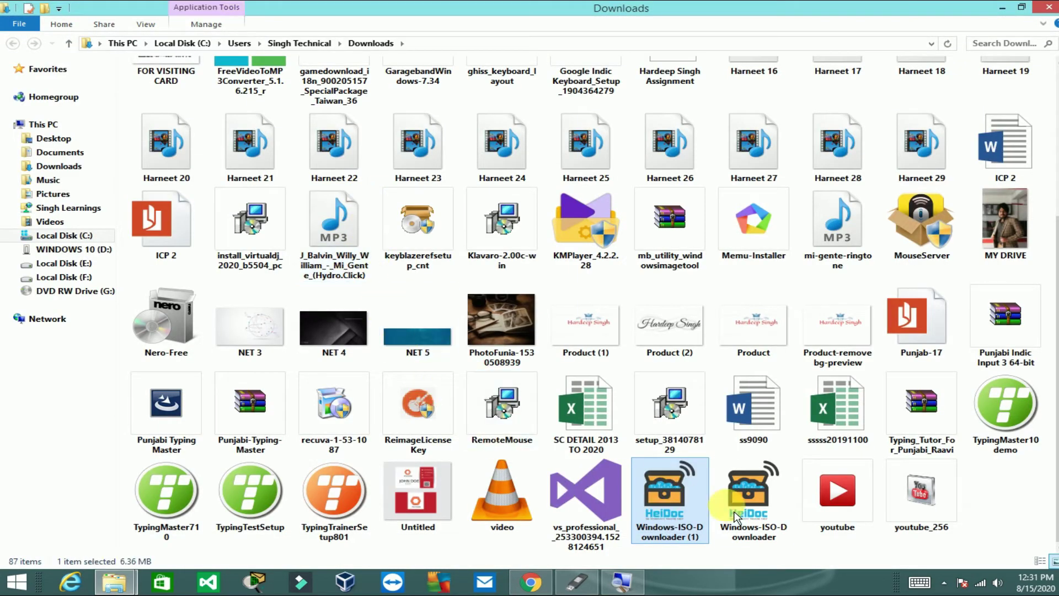
pyautogui.press('Delete')
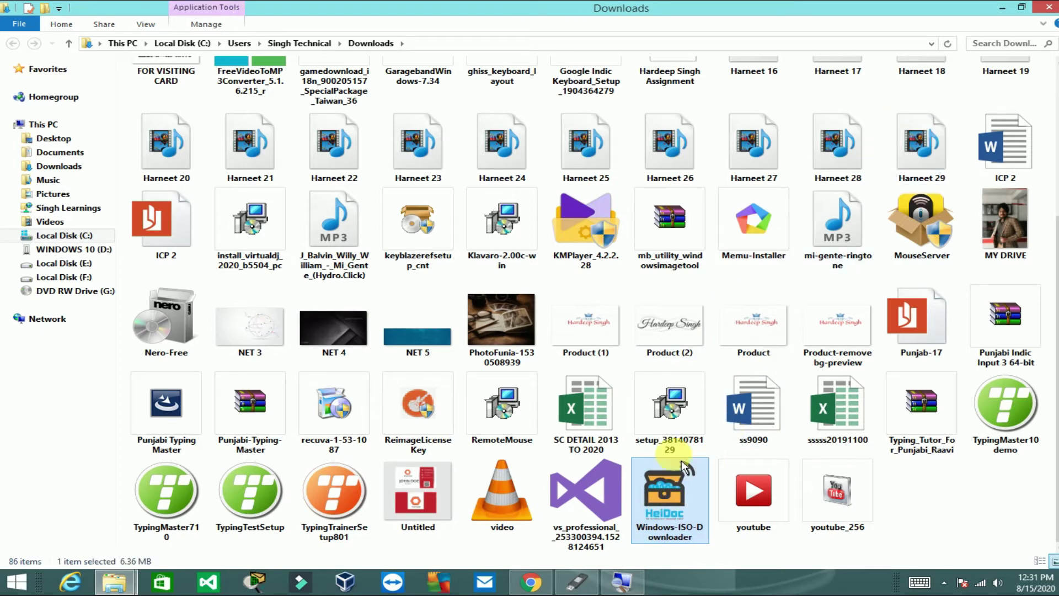
# Step: Minimize the File Explorer, Chrome and Rufus windows to clear the desktop
pyautogui.click(1002, 8)
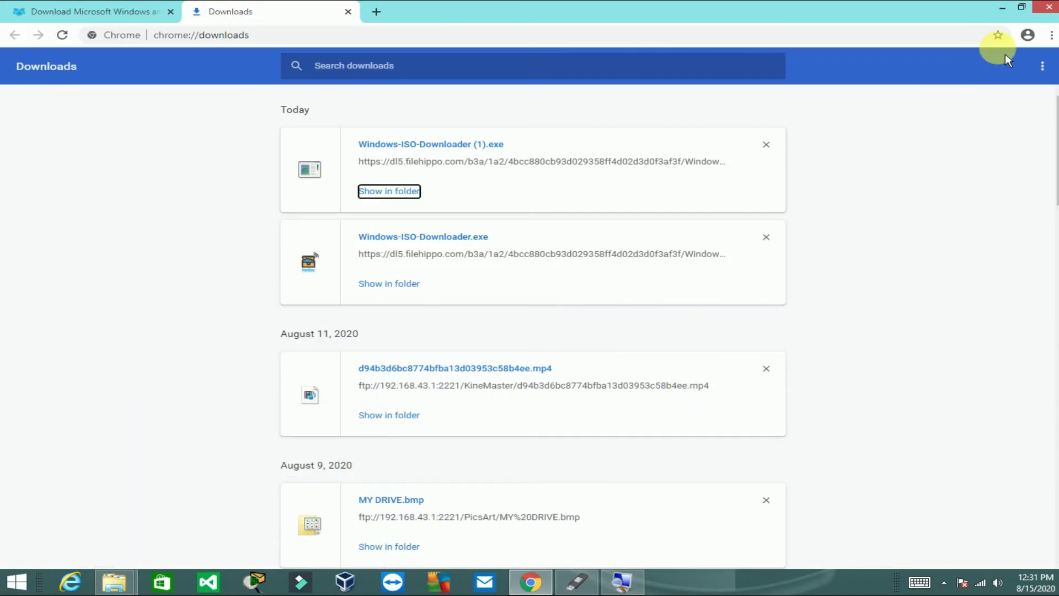
pyautogui.click(1002, 8)
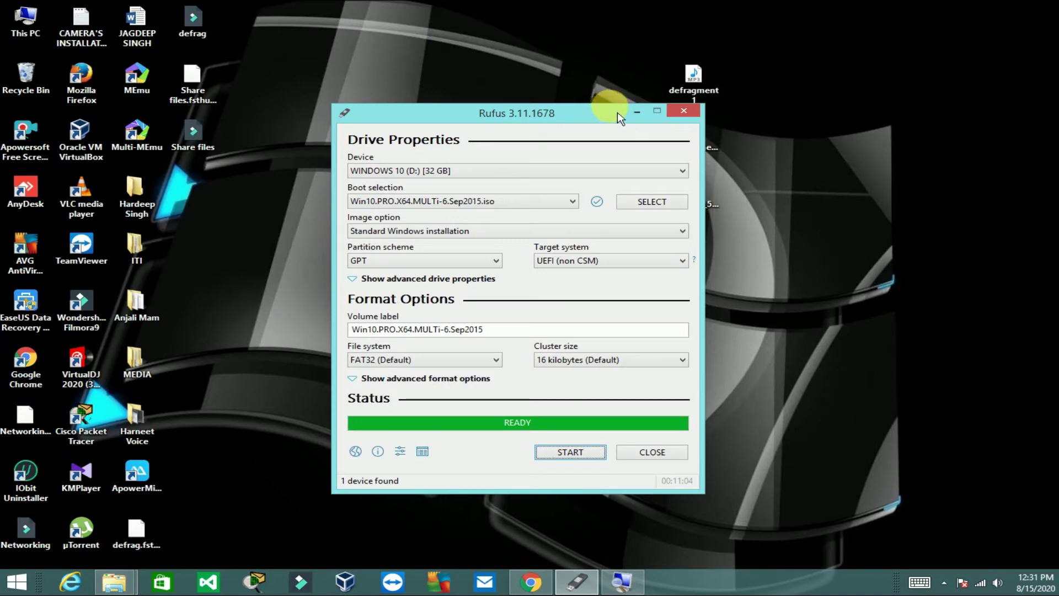
pyautogui.click(638, 113)
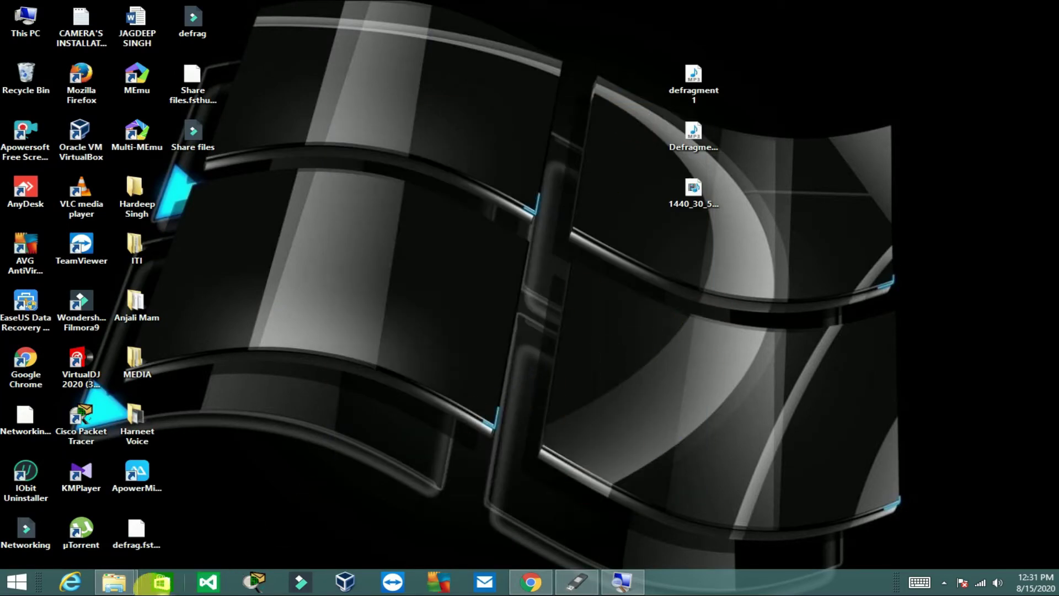
# Step: Copy Windows-ISO-Downloader from the Downloads folder and paste it onto the desktop
pyautogui.moveTo(125, 571)
pyautogui.click(256, 510)
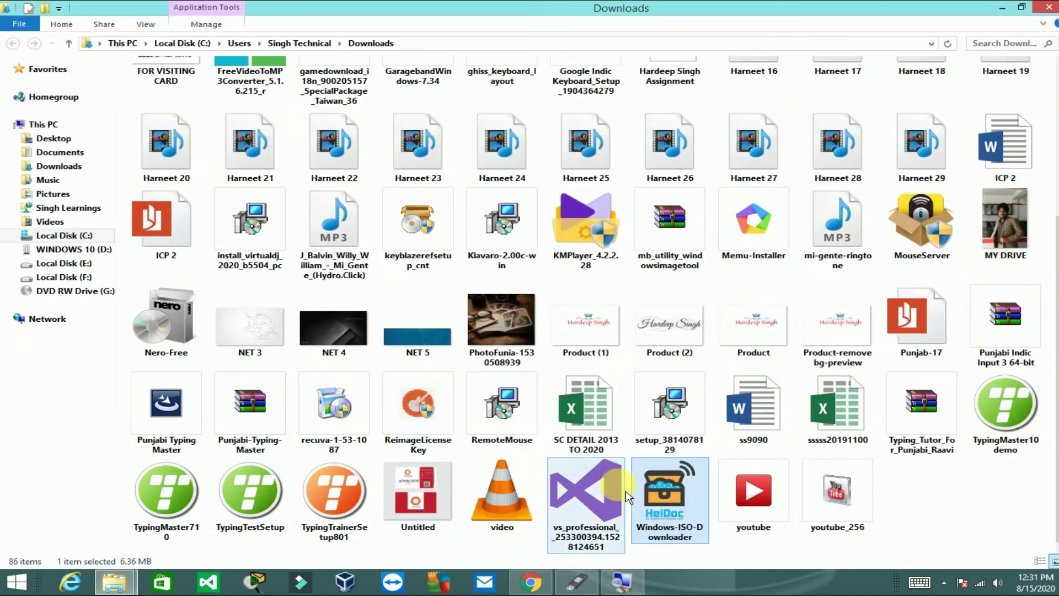
pyautogui.rightClick(651, 494)
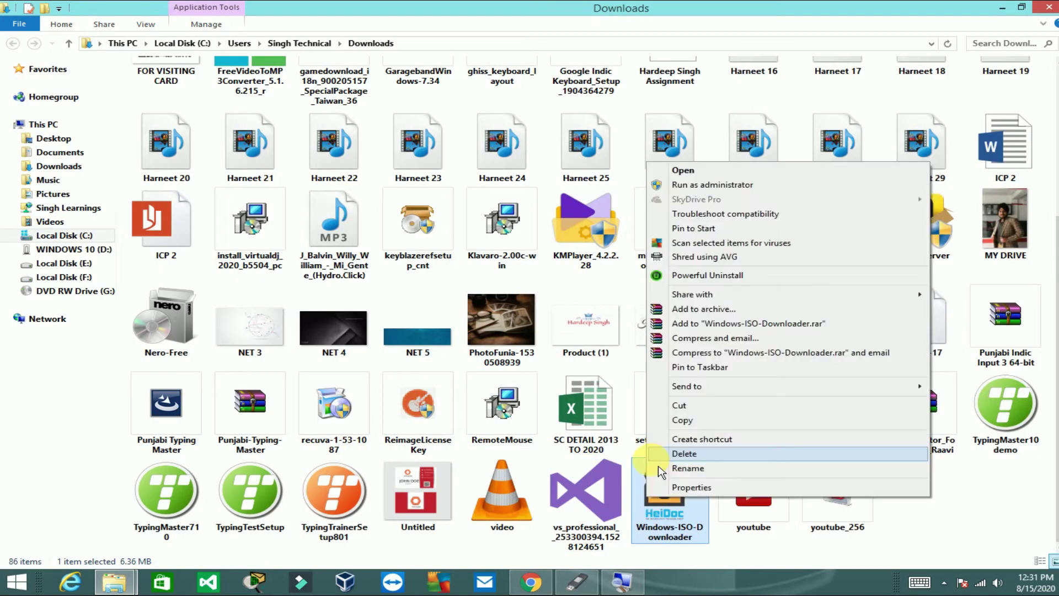
pyautogui.click(669, 420)
pyautogui.click(999, 9)
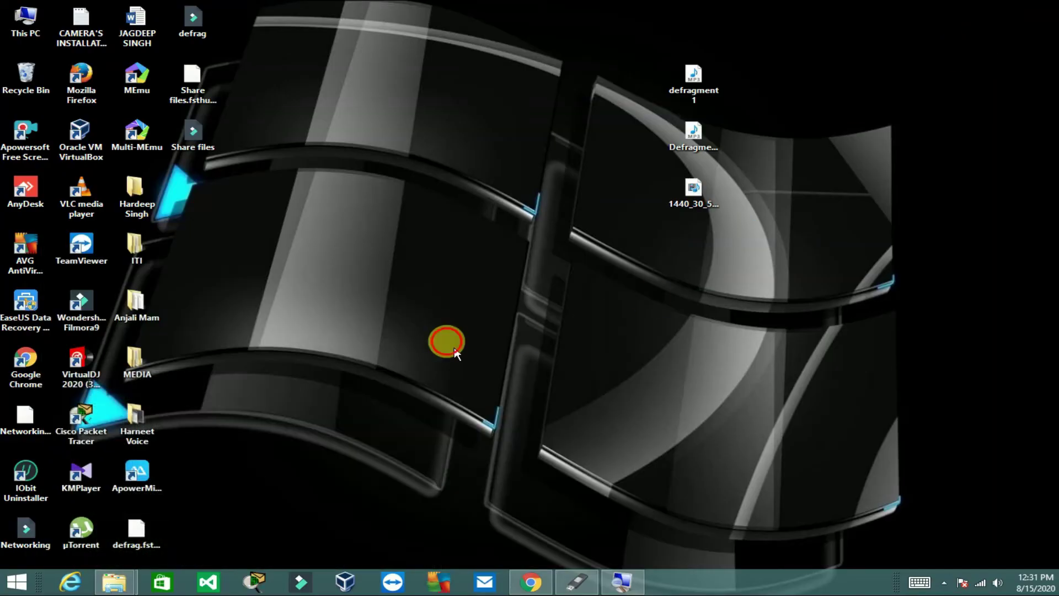
pyautogui.rightClick(454, 346)
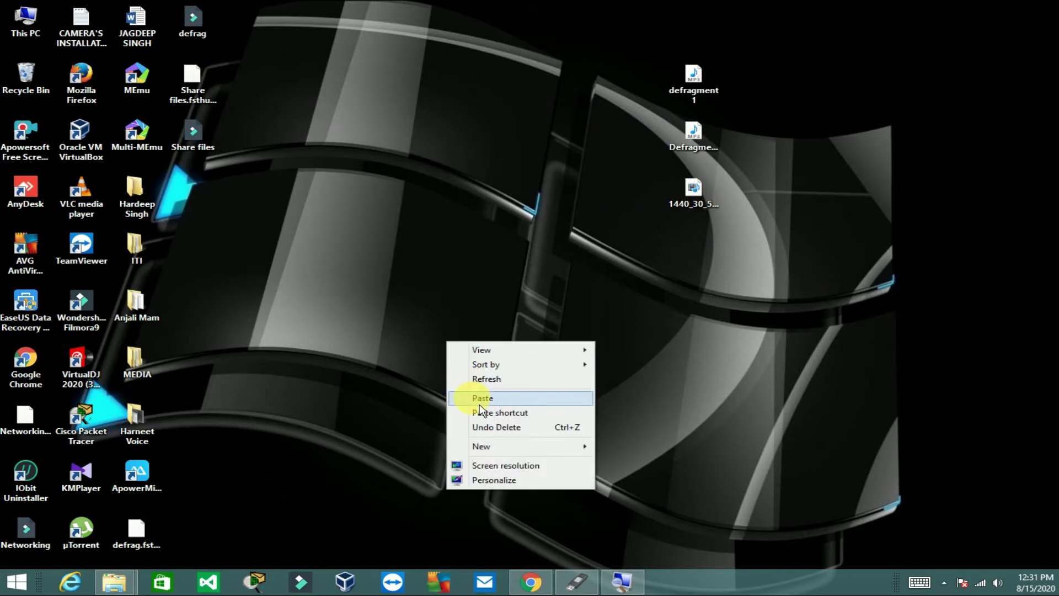
pyautogui.click(478, 401)
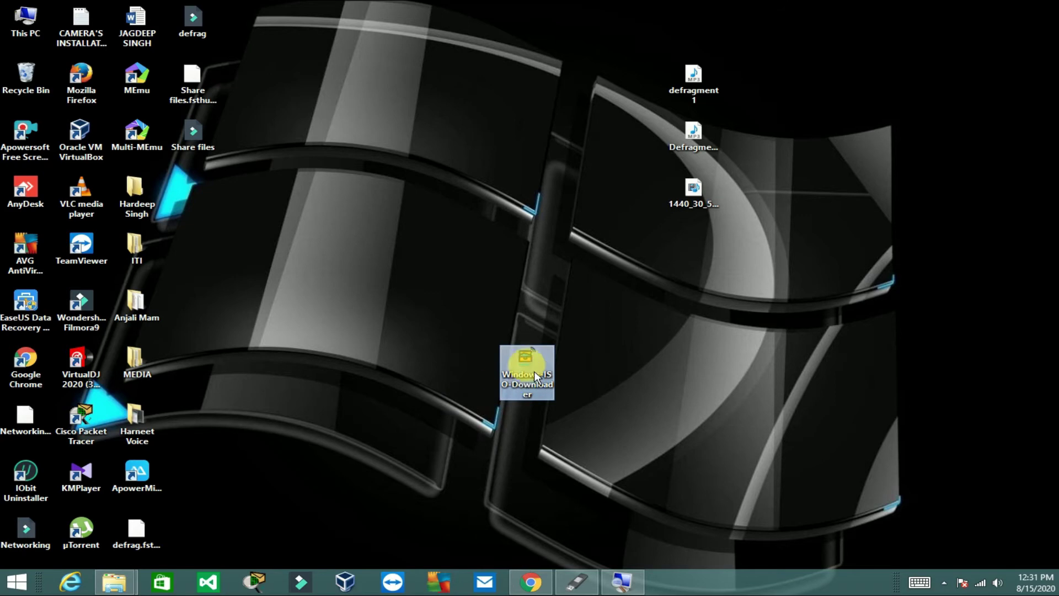
# Step: Run the desktop copy of Windows-ISO-Downloader as administrator, checking the Wi-Fi connection while it loads, and close the other background program
pyautogui.rightClick(526, 365)
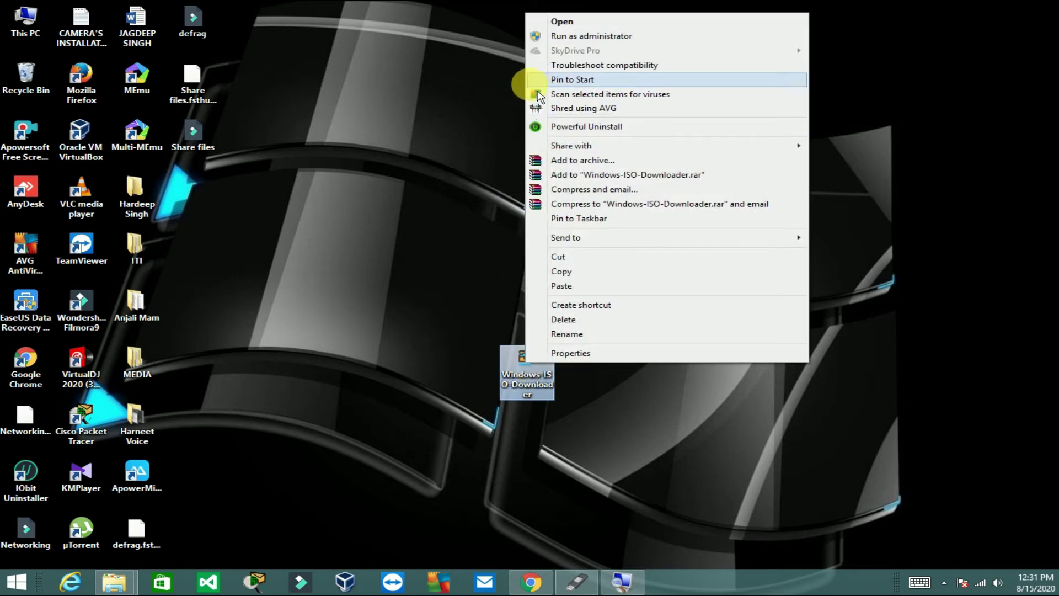
pyautogui.click(554, 36)
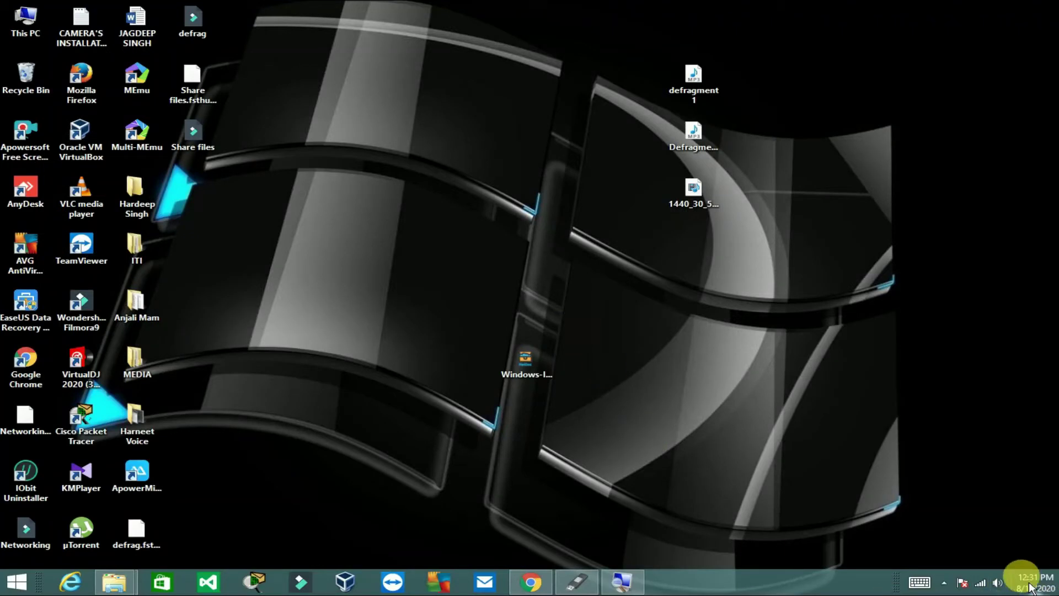
pyautogui.click(981, 585)
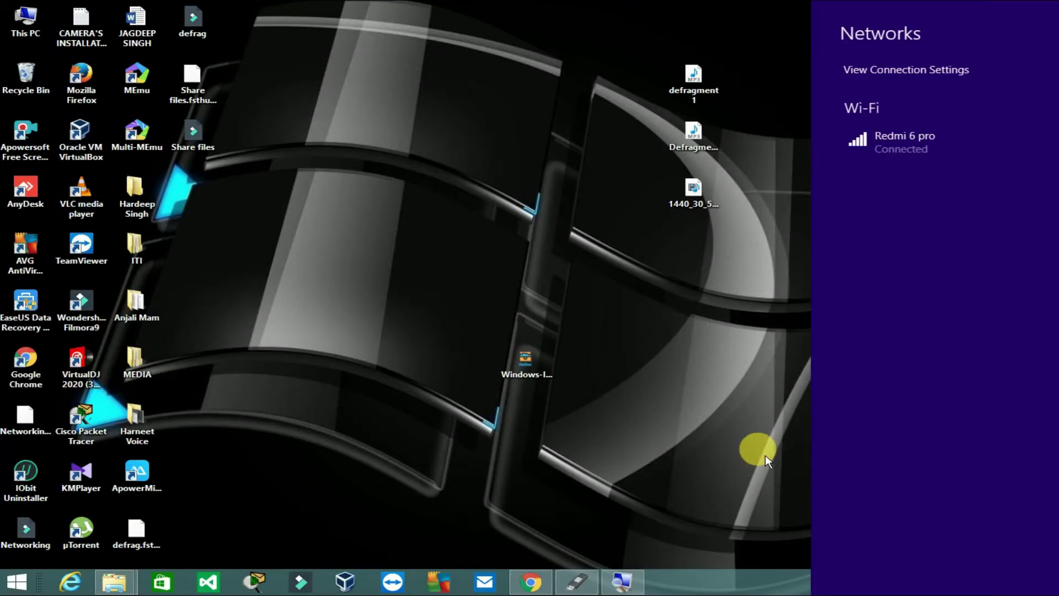
pyautogui.click(760, 453)
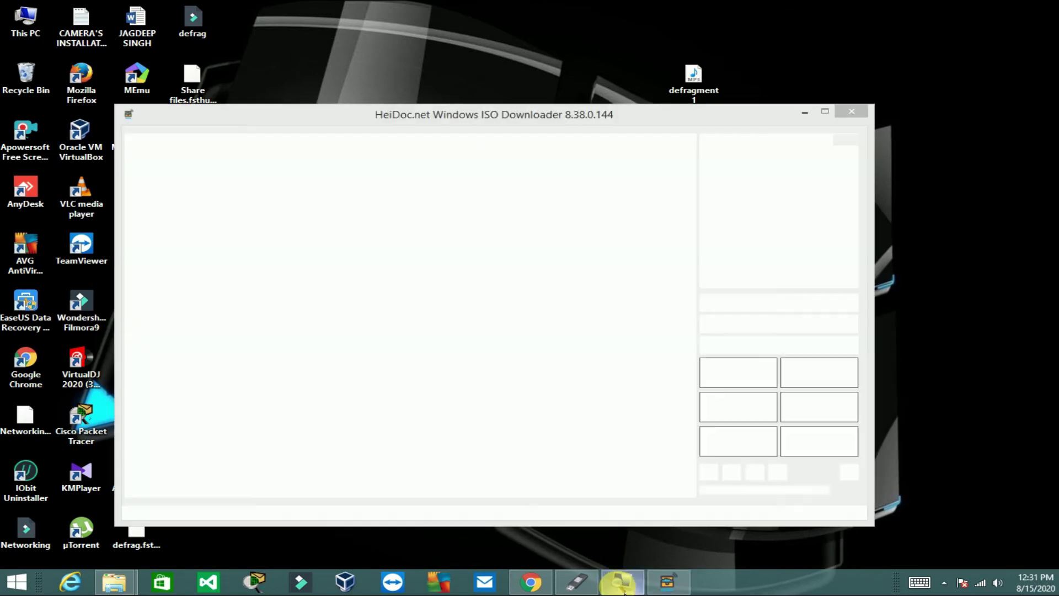
pyautogui.rightClick(616, 561)
pyautogui.click(614, 556)
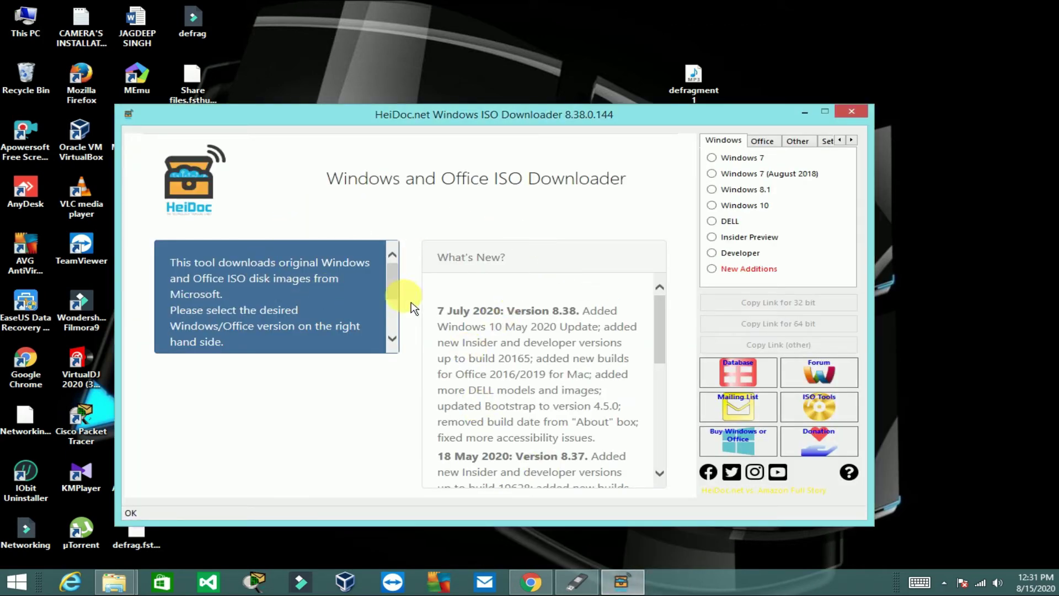
# Step: Read through the ISO downloader's introduction and choose Windows 10 as the Windows version
pyautogui.scroll(-1, 402, 336)
pyautogui.scroll(-1, 401, 335)
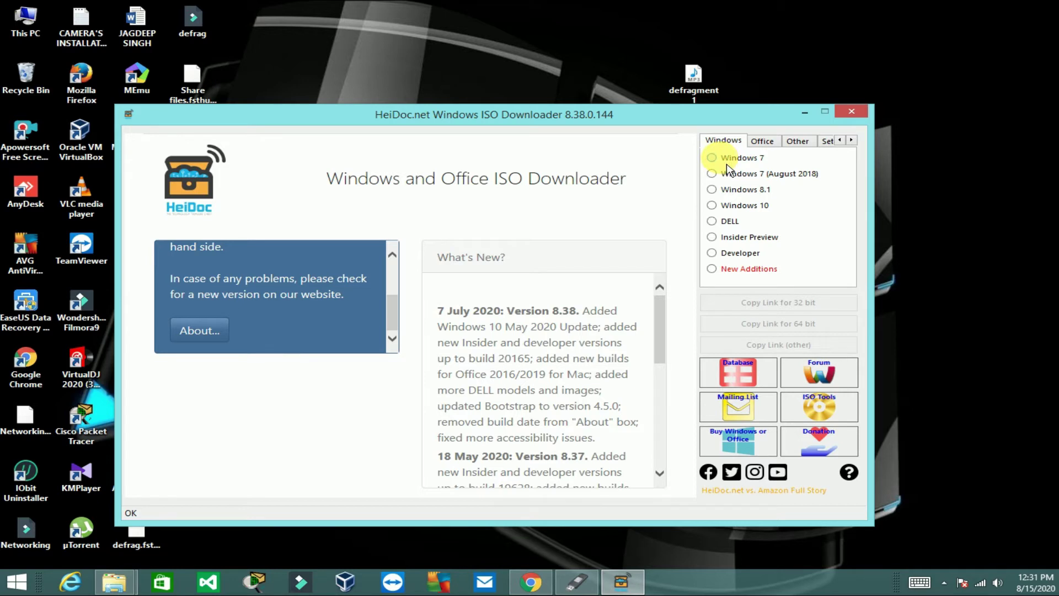
pyautogui.click(719, 175)
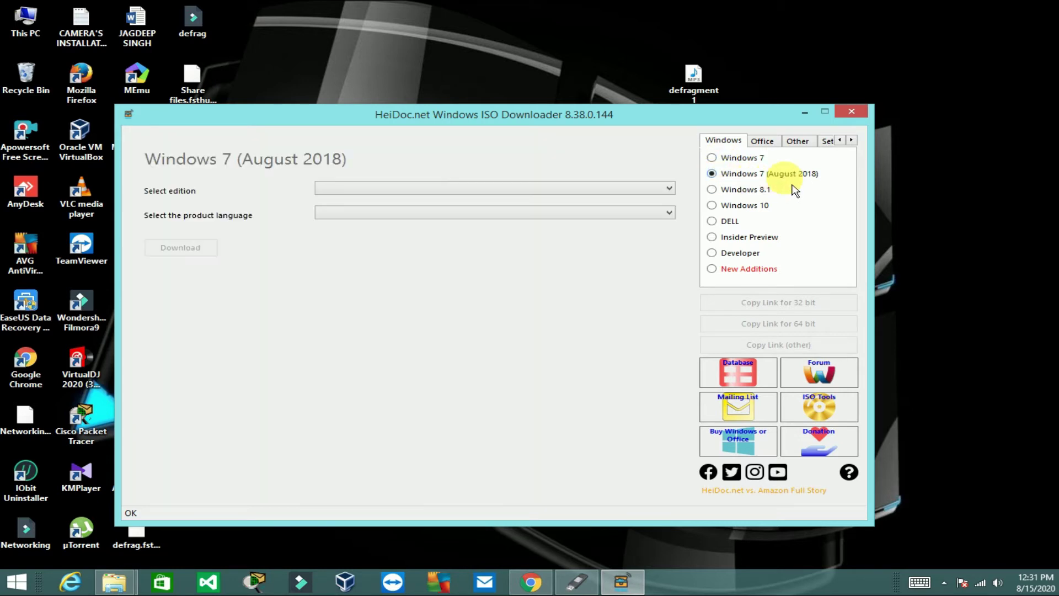
pyautogui.click(721, 213)
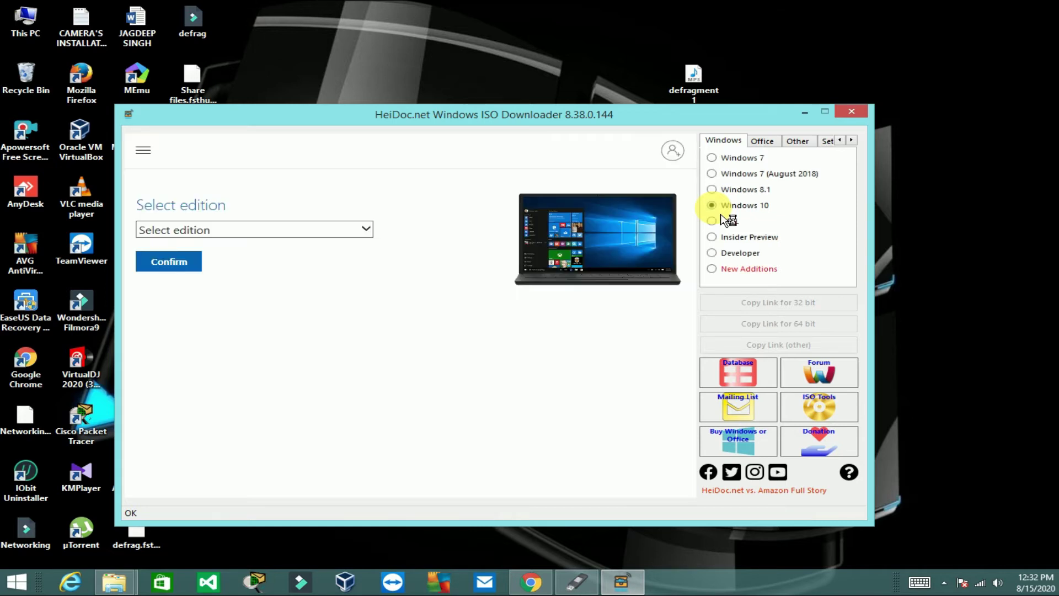
# Step: Choose Windows 10 Home/Pro from the May 2020 Update as the edition and English as the product language, confirming both selections
pyautogui.click(202, 231)
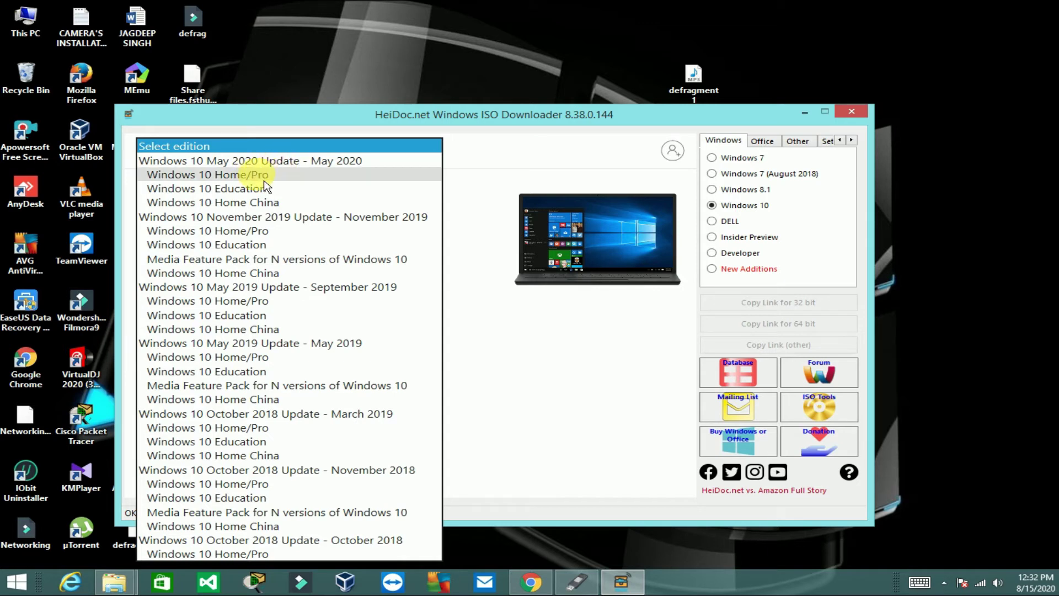
pyautogui.click(232, 176)
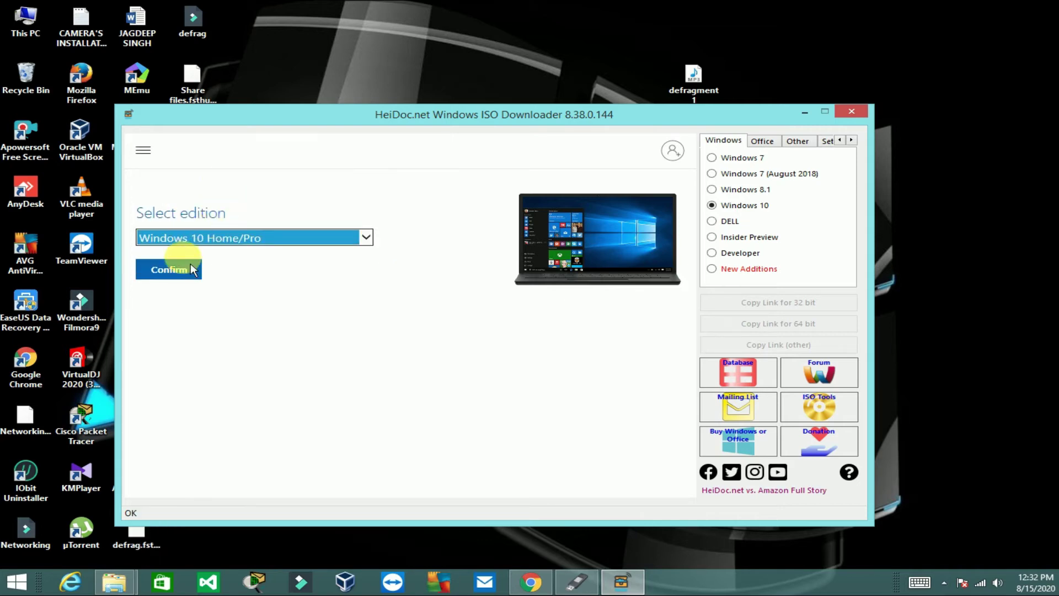
pyautogui.click(178, 276)
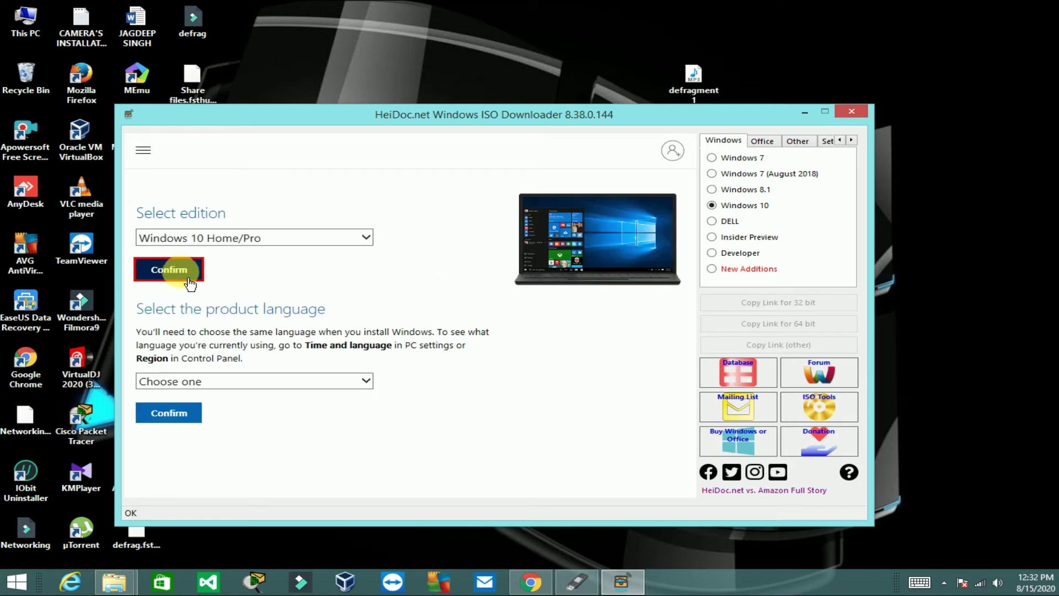
pyautogui.click(212, 380)
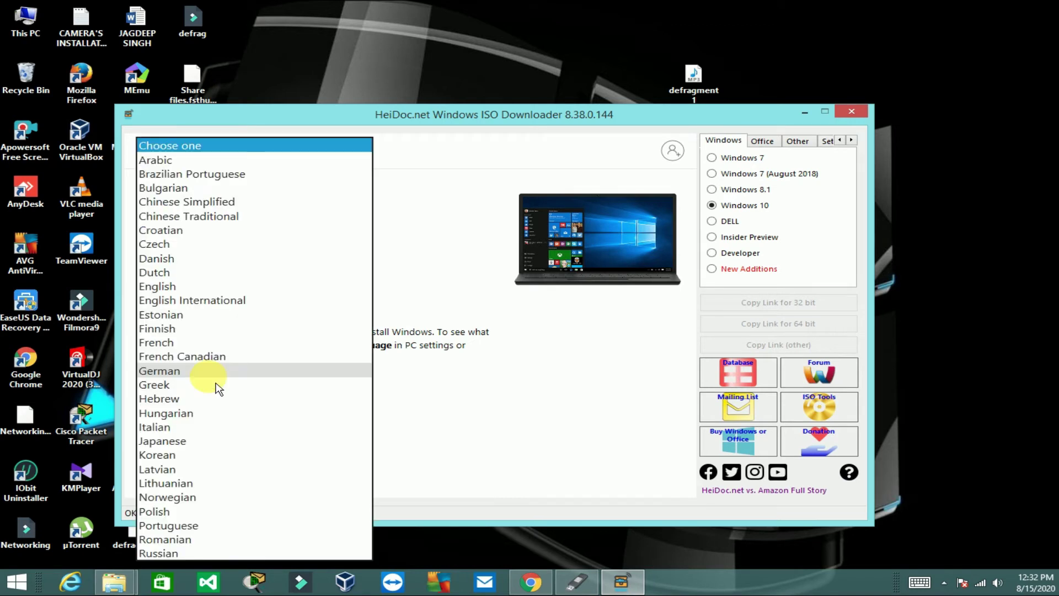
pyautogui.click(210, 288)
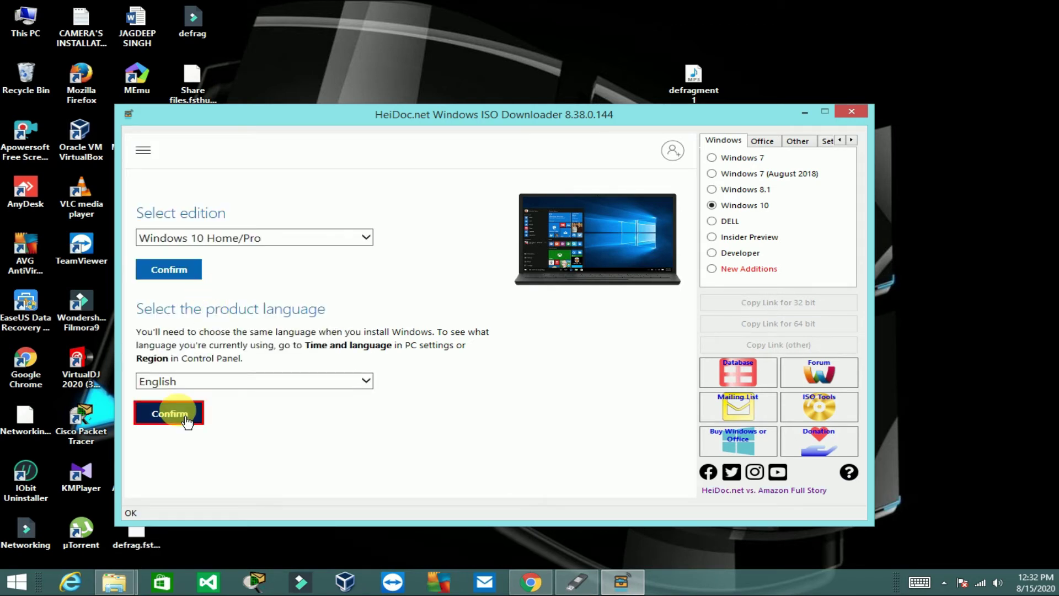
pyautogui.click(186, 421)
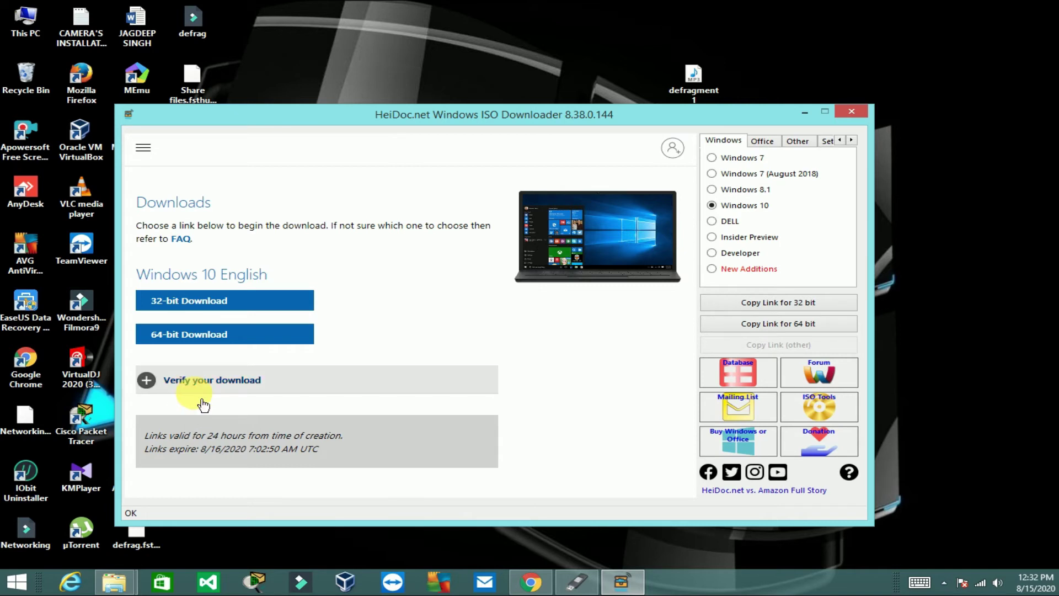
# Step: Copy the 64-bit download link for Windows 10 English and open it in a new Chrome tab to start the ISO download
pyautogui.click(241, 330)
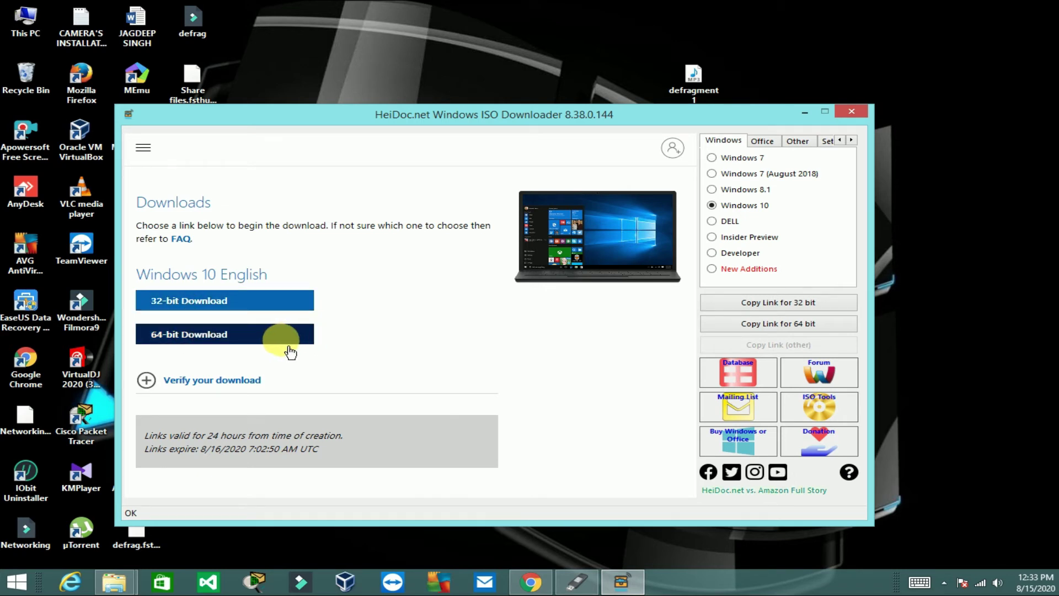
pyautogui.click(773, 331)
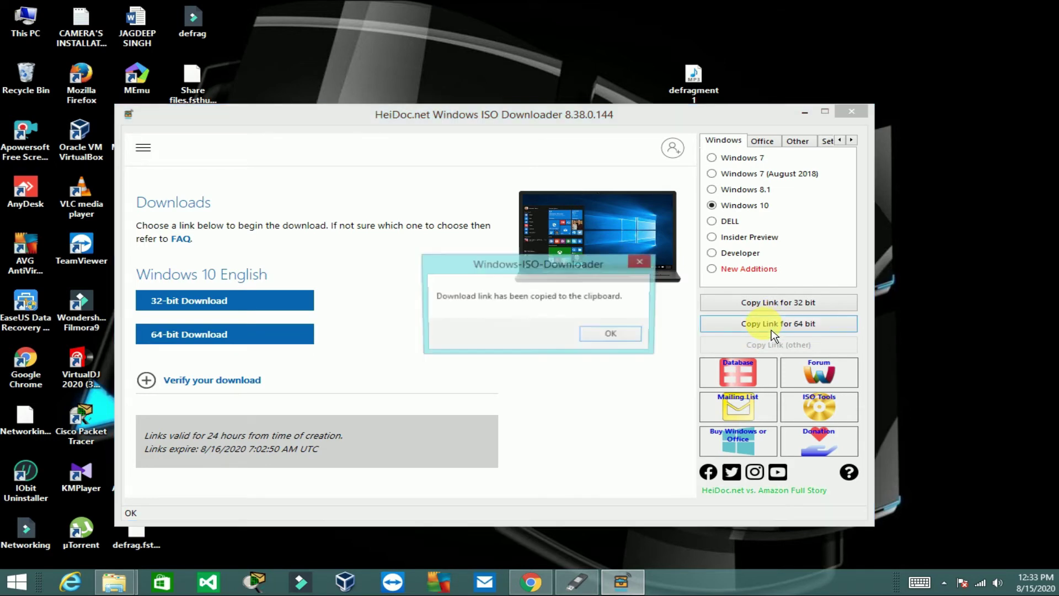
pyautogui.click(612, 334)
pyautogui.click(530, 584)
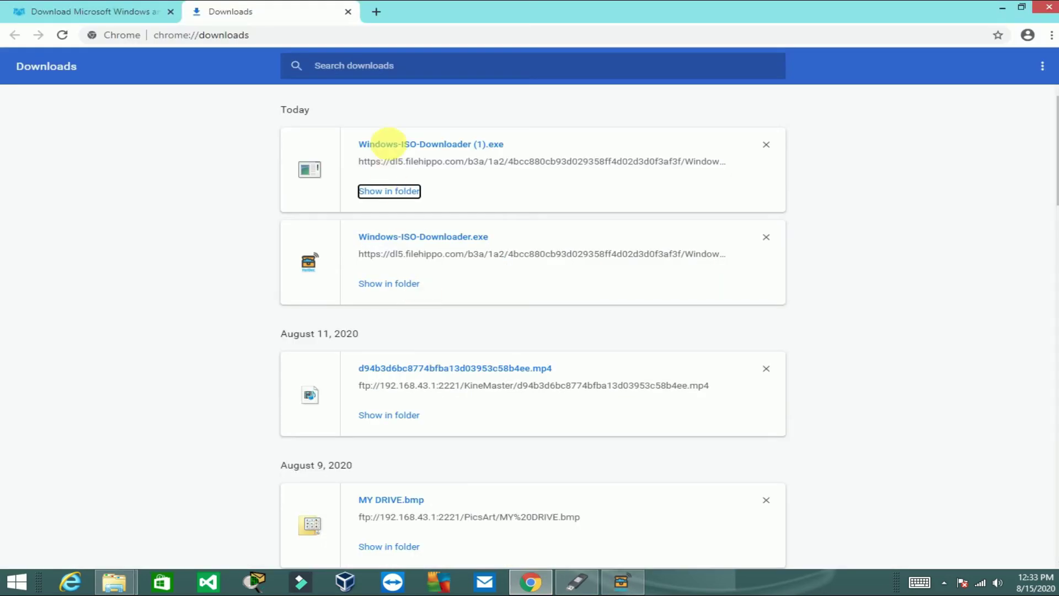
pyautogui.click(376, 11)
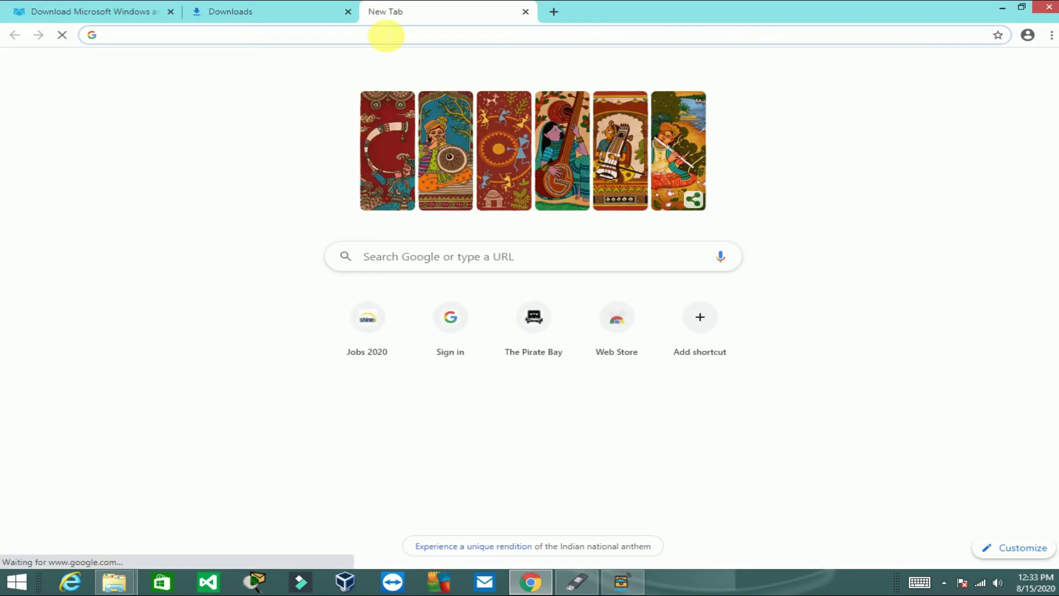
pyautogui.hotkey('ctrl', 'v')
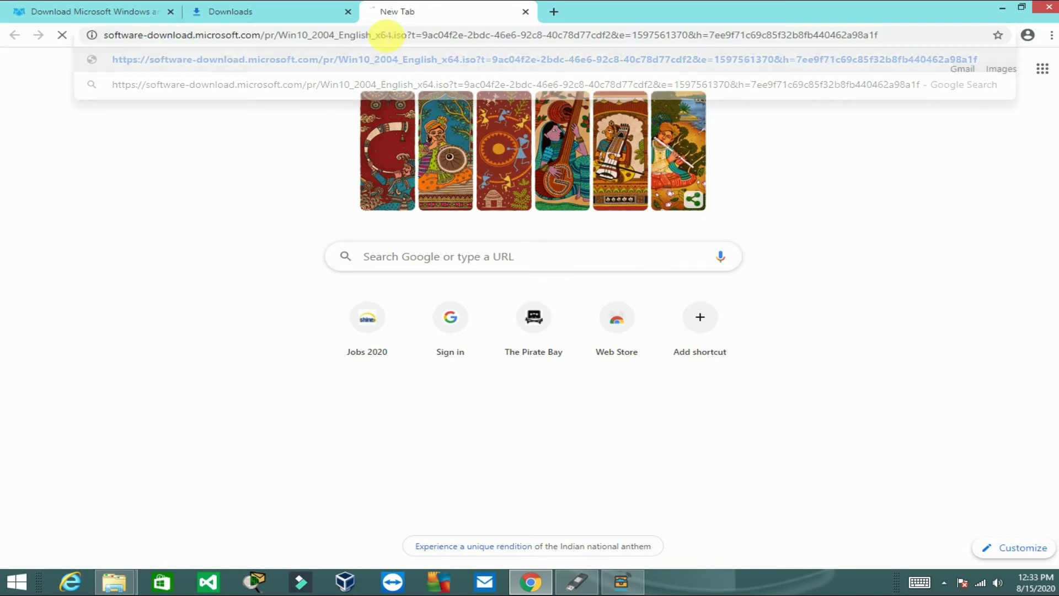
pyautogui.press('Return')
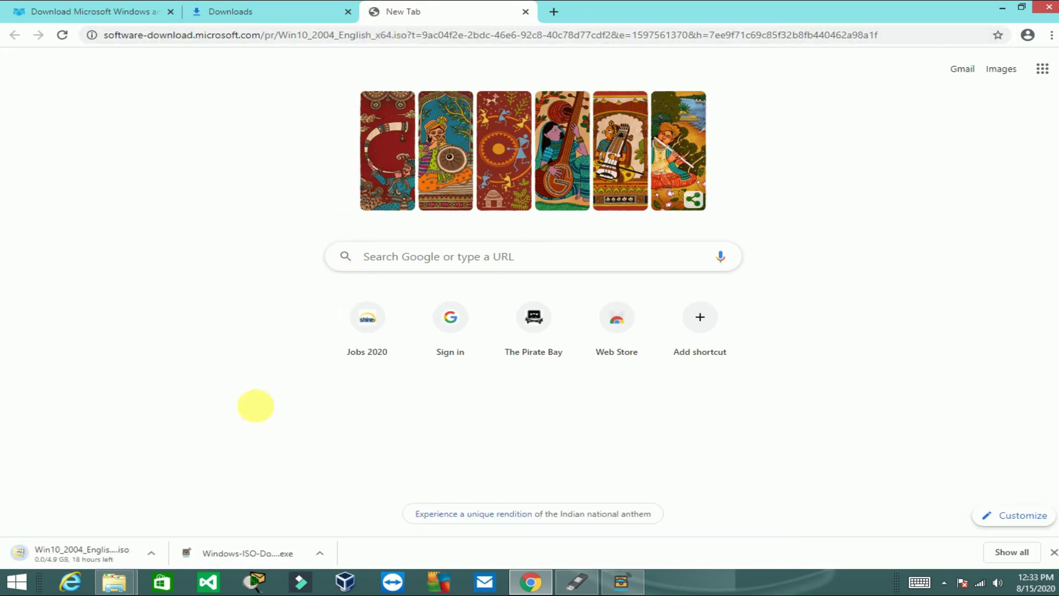
# Step: Cancel the Win10_2004_English_x64.iso download, remove it from Chrome's downloads list, and minimize the browser
pyautogui.hotkey('ctrl', 'j')
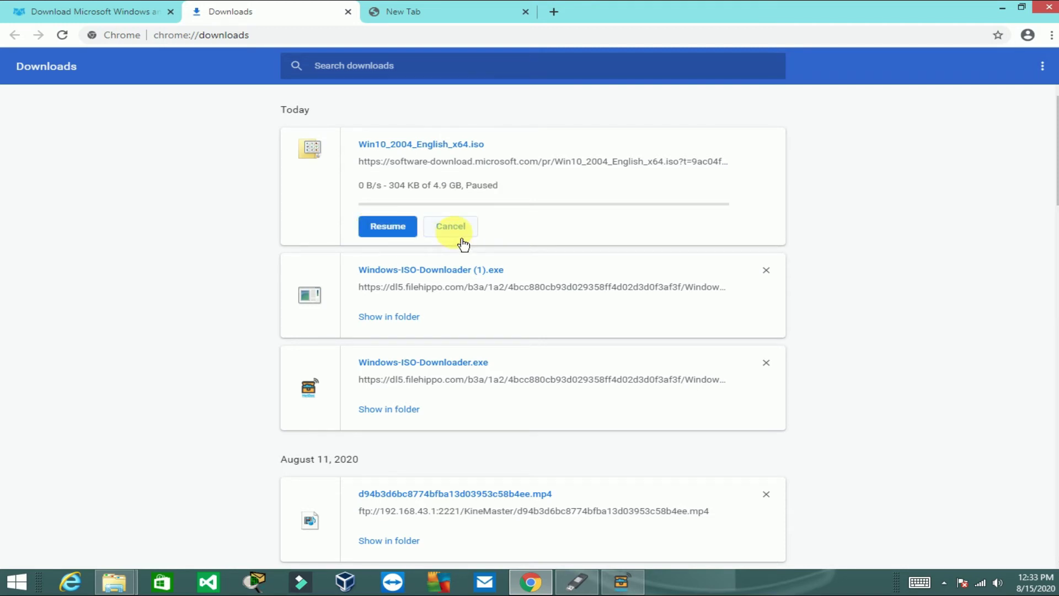
pyautogui.click(451, 226)
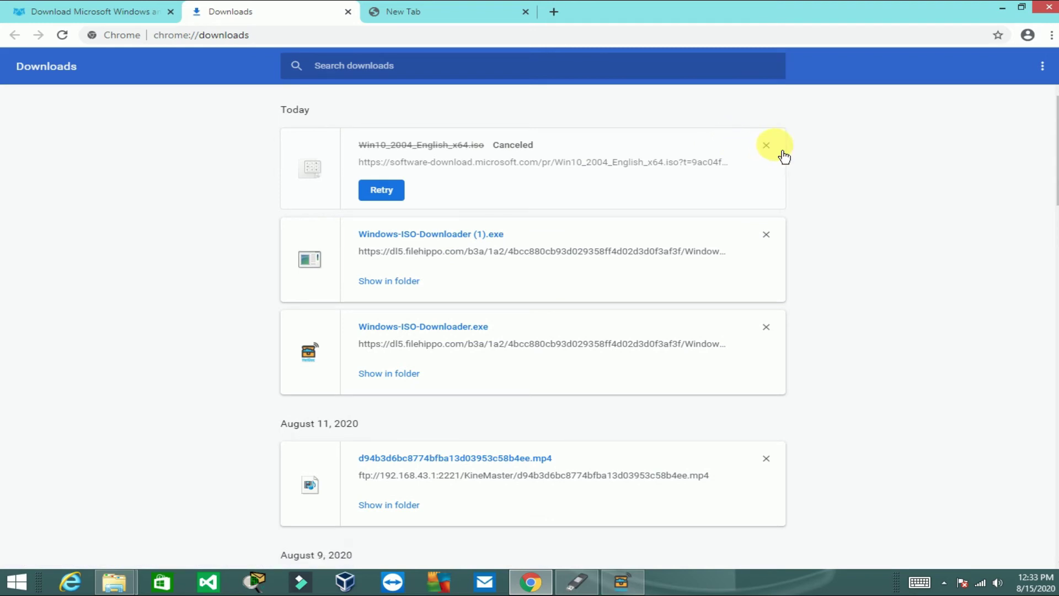
pyautogui.click(766, 146)
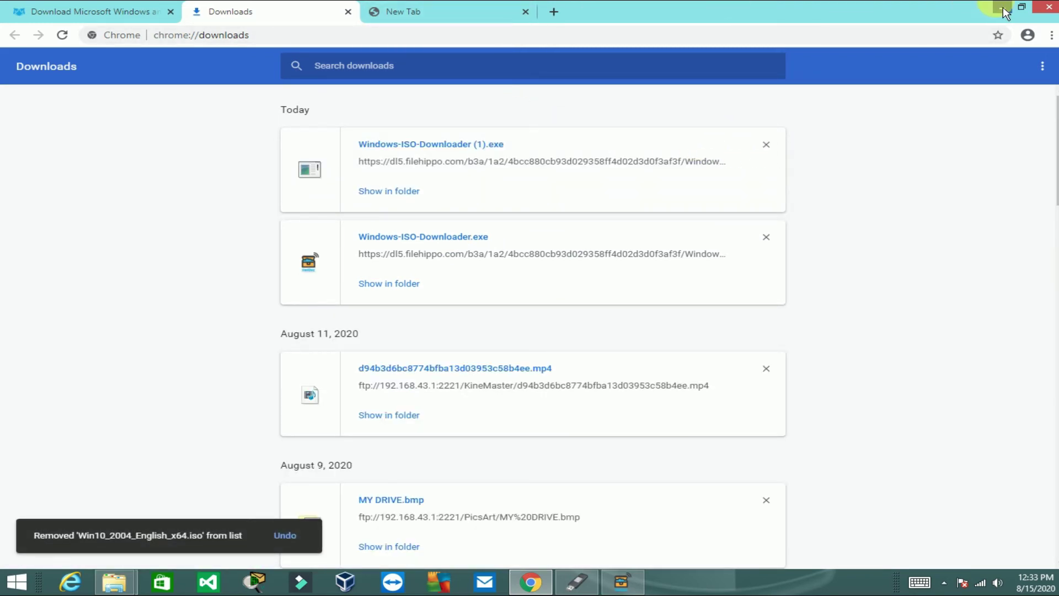
pyautogui.click(1003, 7)
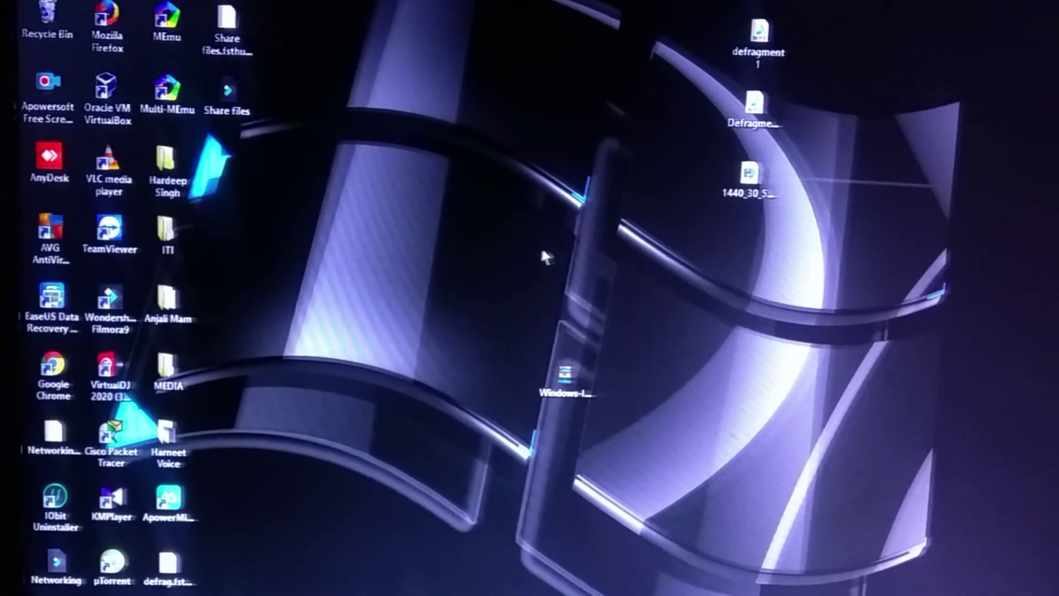
# Step: Refresh the desktop, view the computer's basic system properties to check the installed Windows edition, and close the System window
pyautogui.rightClick(544, 257)
pyautogui.click(560, 291)
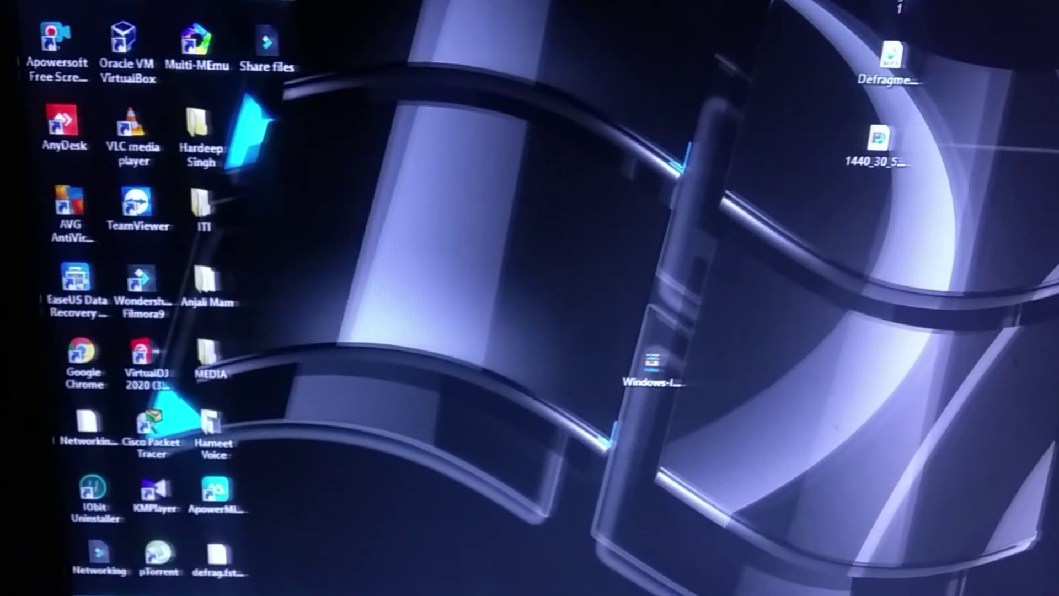
pyautogui.rightClick(52, 41)
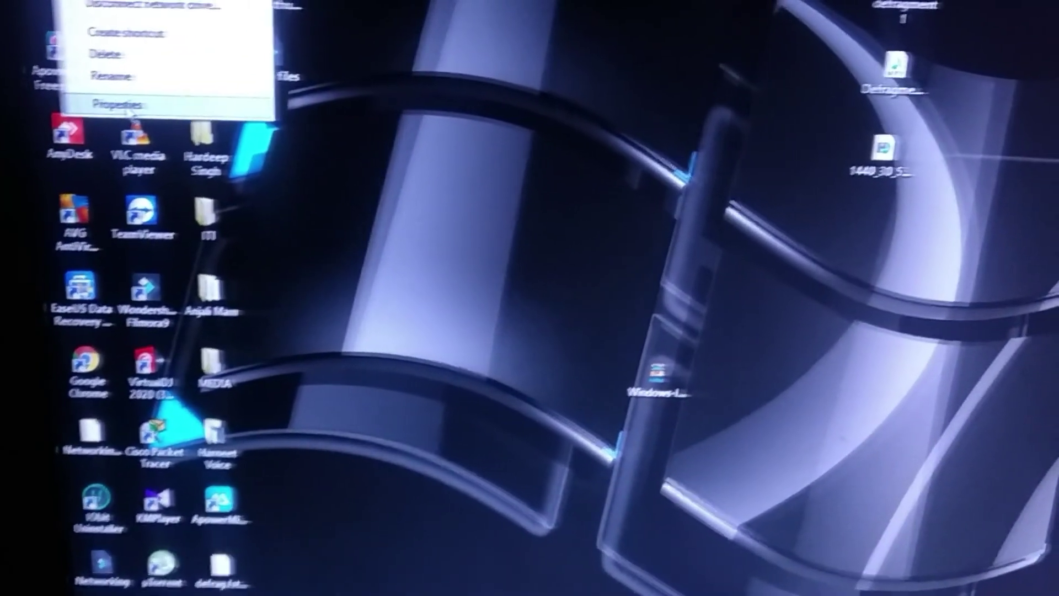
pyautogui.click(119, 105)
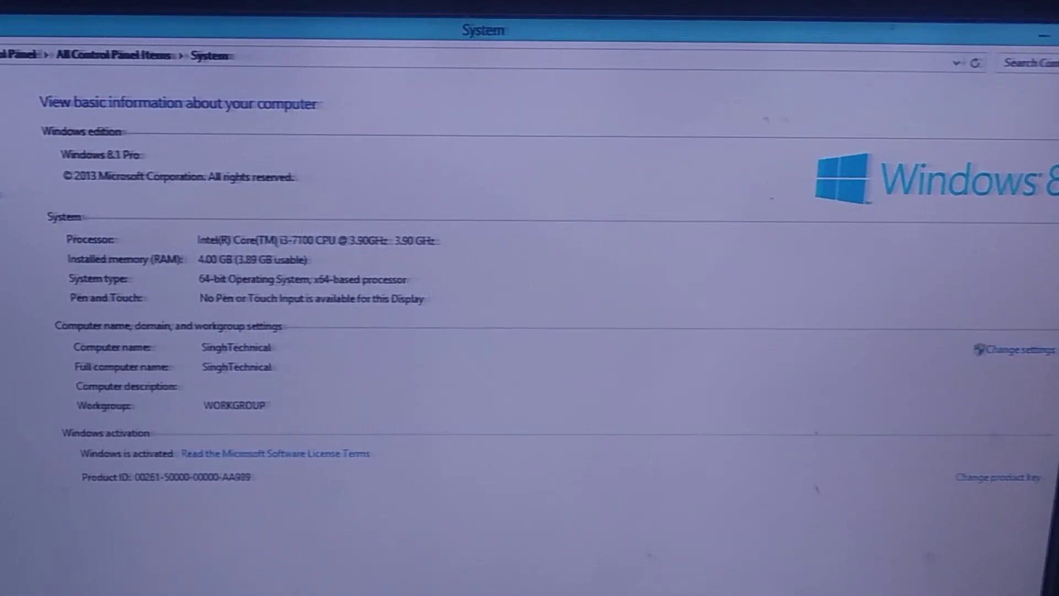
pyautogui.hotkey('alt', 'F4')
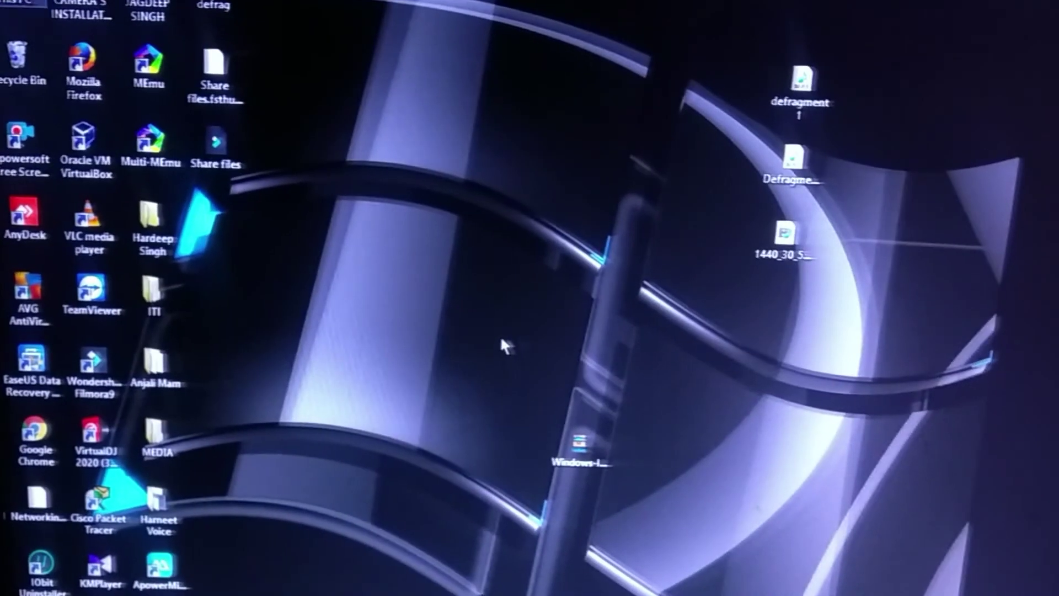
# Step: Refresh the desktop again and restart the computer through the Shut Down Windows dialog
pyautogui.rightClick(503, 335)
pyautogui.moveTo(546, 362)
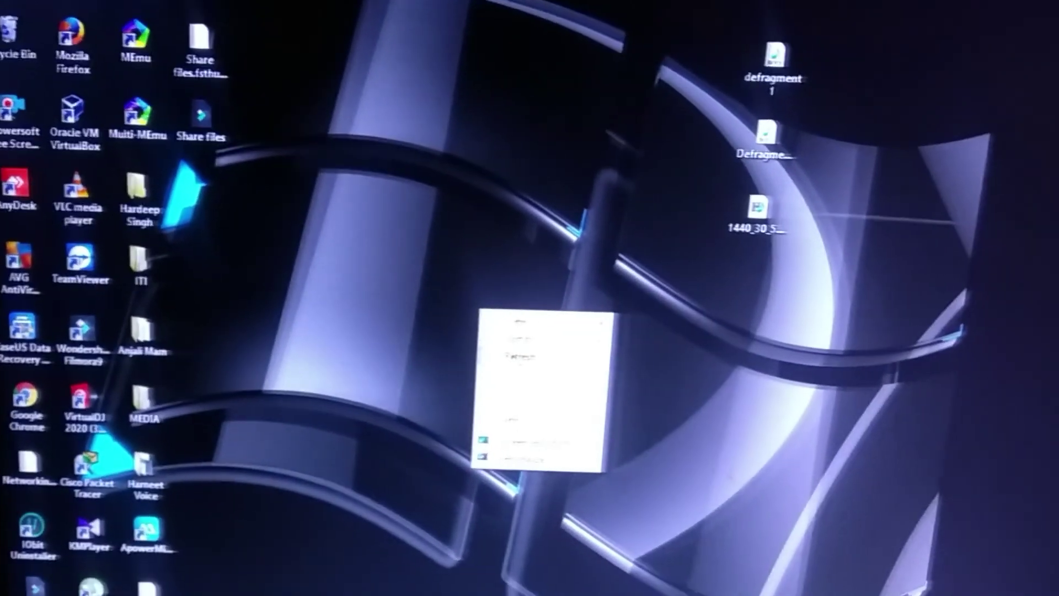
pyautogui.click(544, 381)
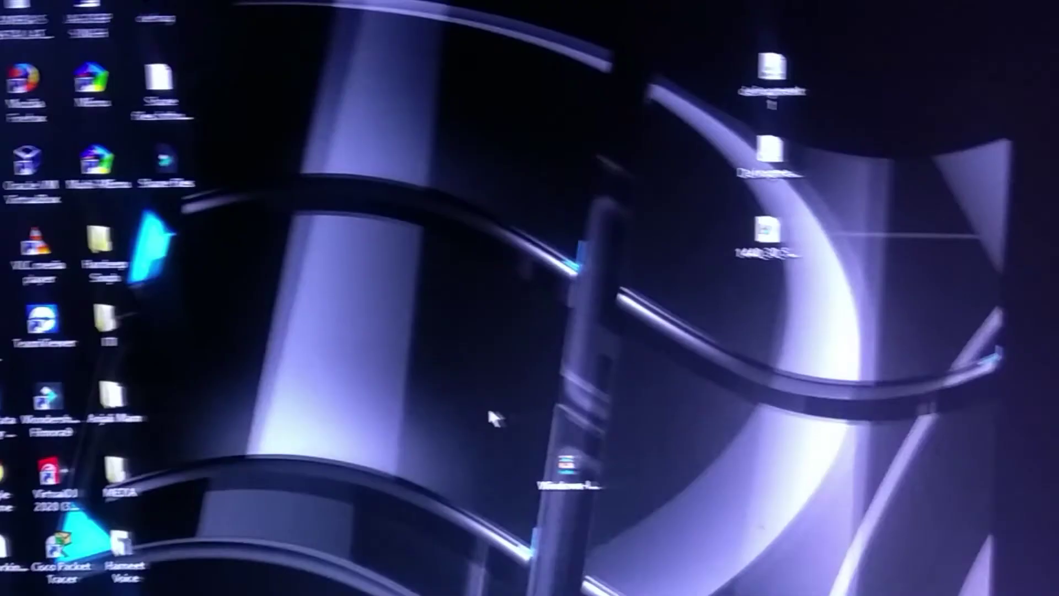
pyautogui.hotkey('alt', 'F4')
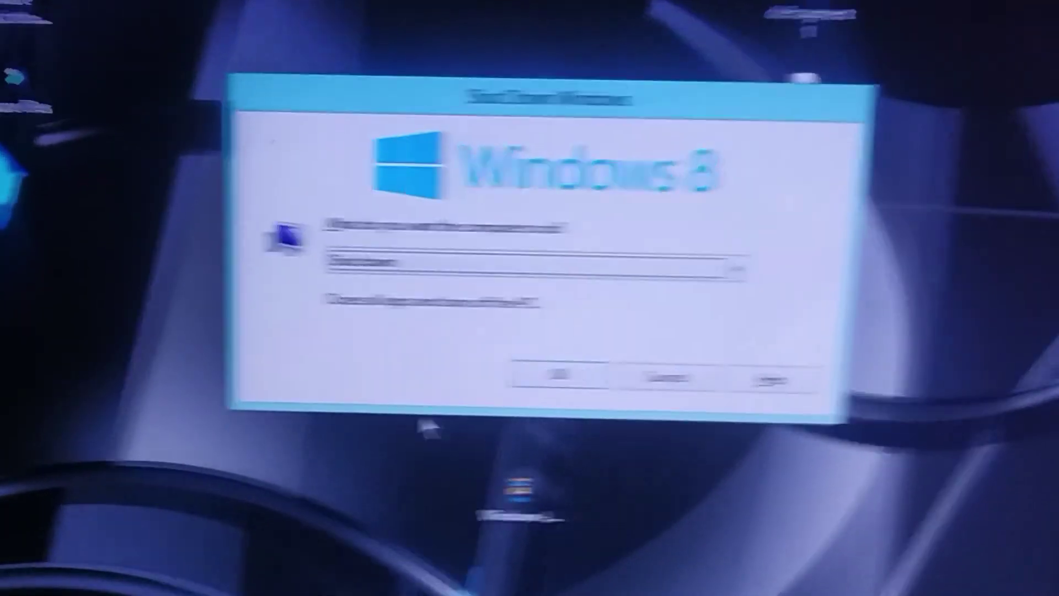
pyautogui.press('Down')
pyautogui.press('Return')
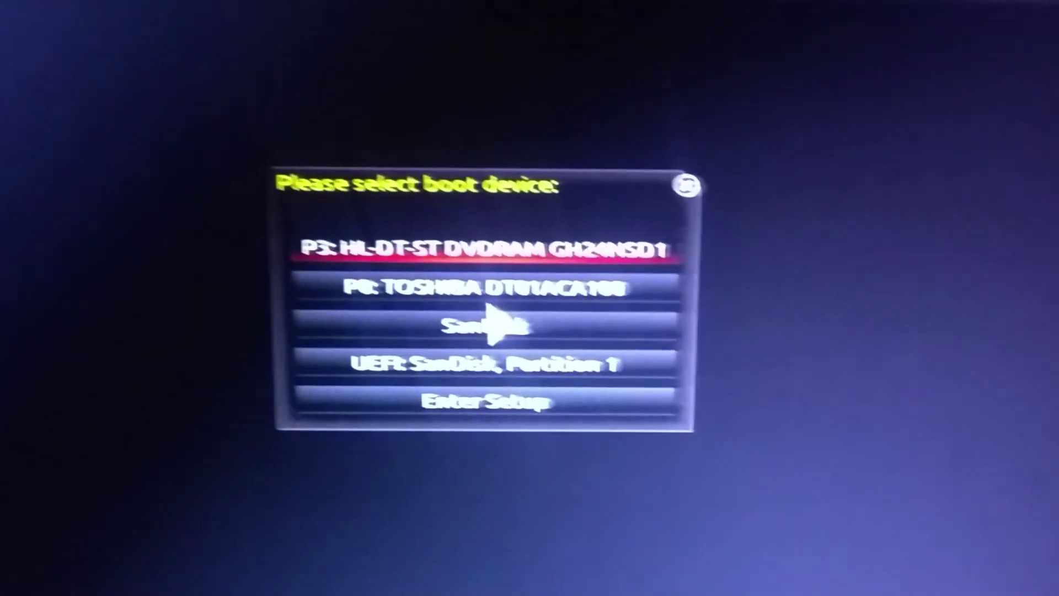
# Step: Boot the computer from the USB drive entry "UEFI: SanDisk, Partition 1" in the boot device list
pyautogui.press('Down')
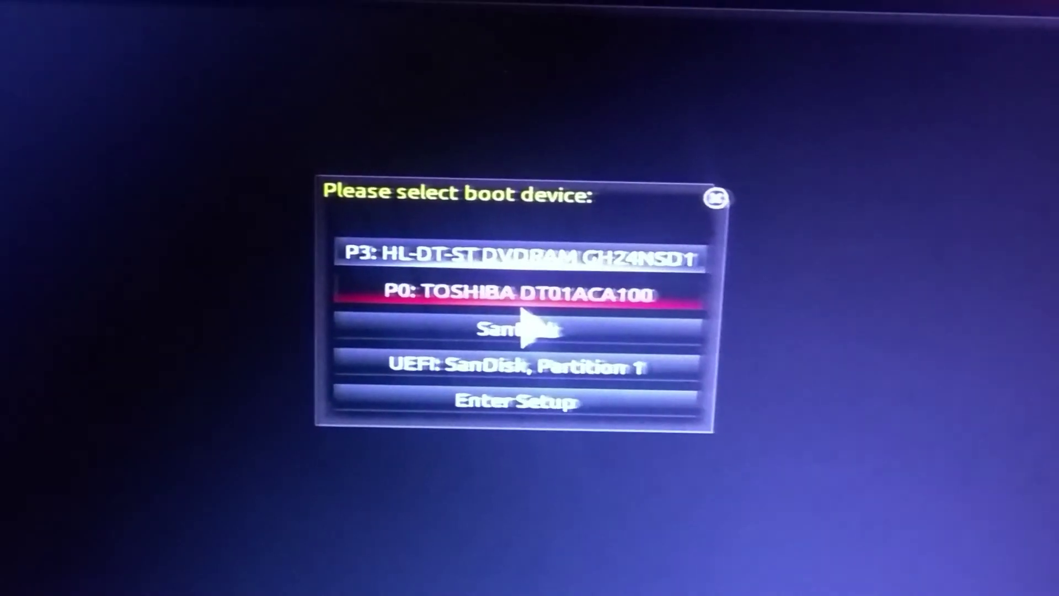
pyautogui.press('Down')
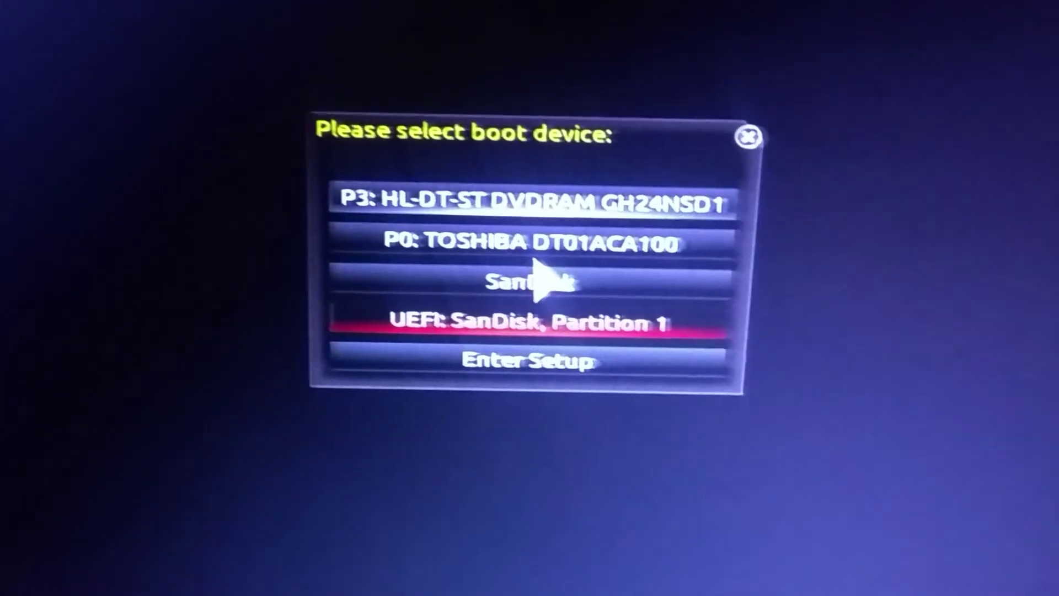
pyautogui.press('Return')
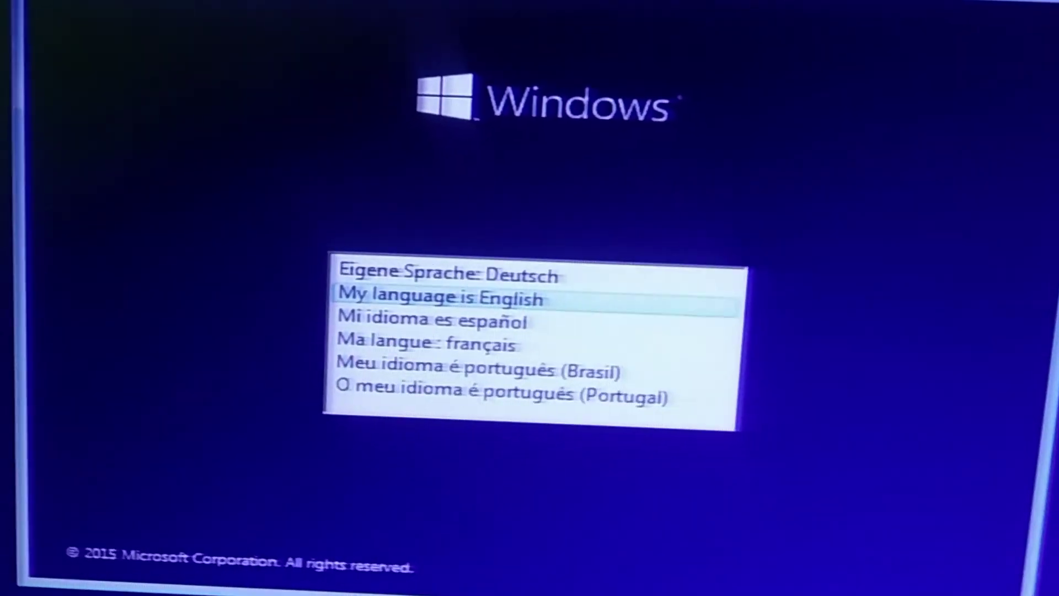
# Step: Choose English as the Windows Setup language and accept English (United States) formats with the US keyboard
pyautogui.press('Down')
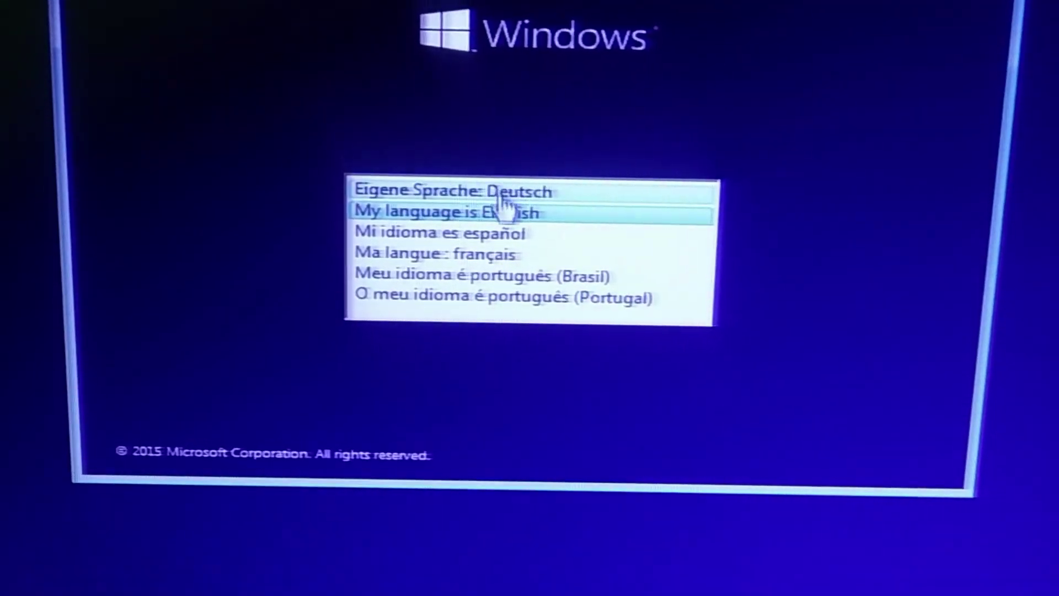
pyautogui.click(503, 208)
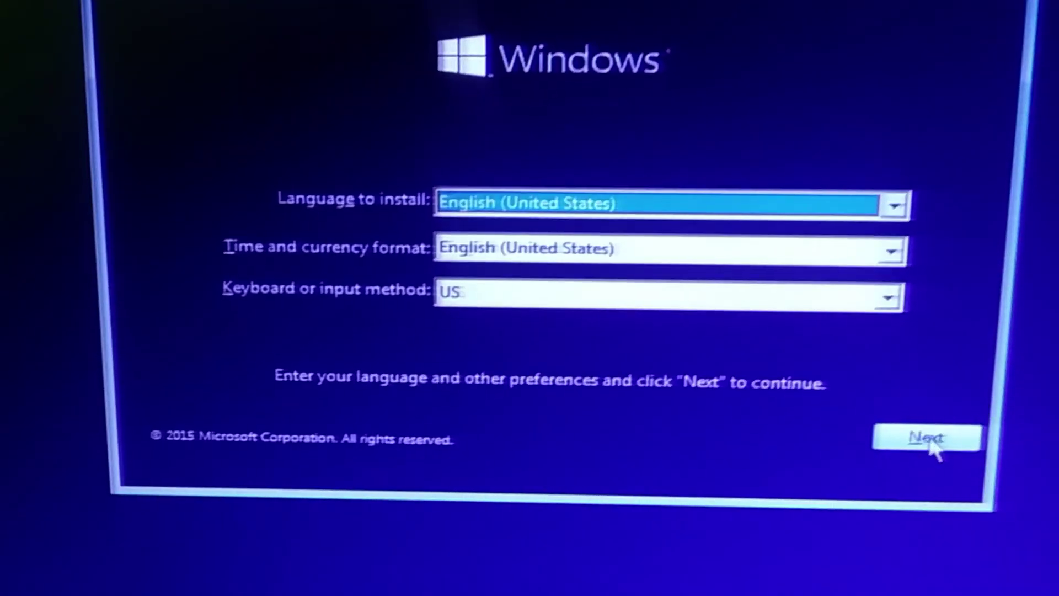
pyautogui.click(885, 444)
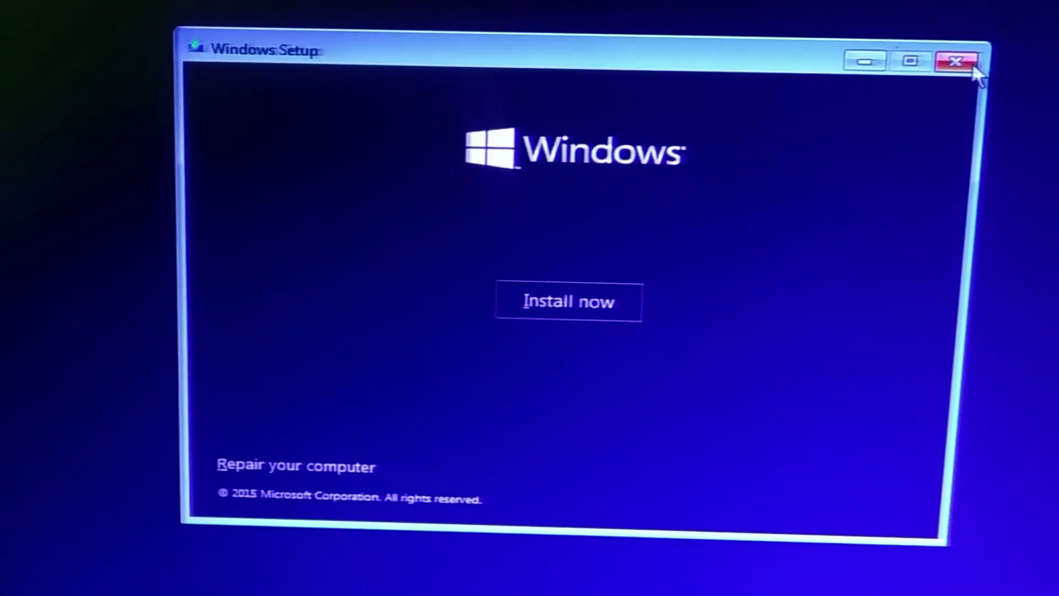
# Step: Close Windows Setup without installing and confirm cancelling the Windows installation
pyautogui.click(970, 62)
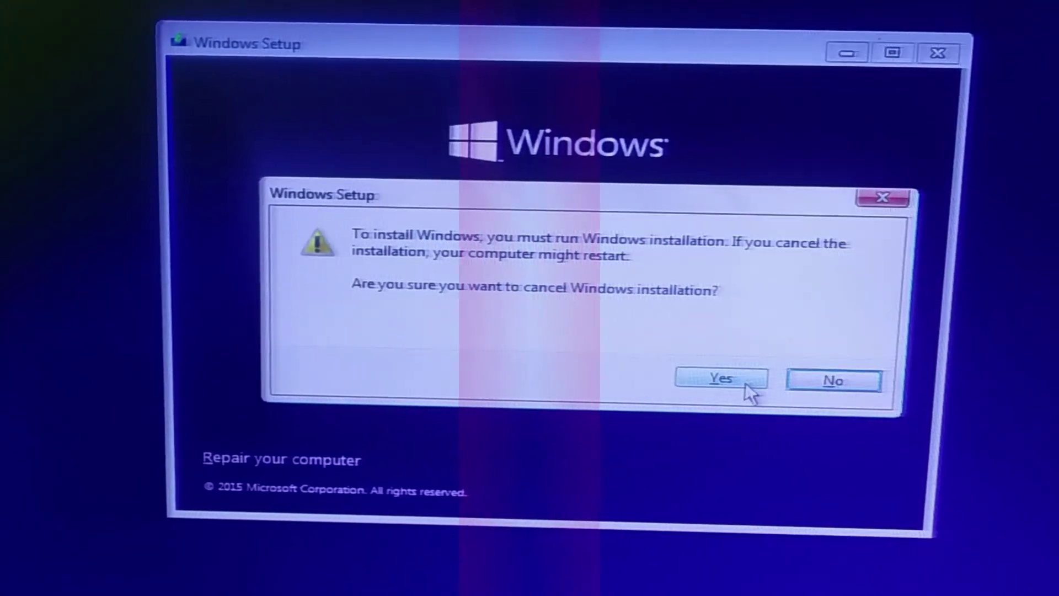
pyautogui.click(740, 382)
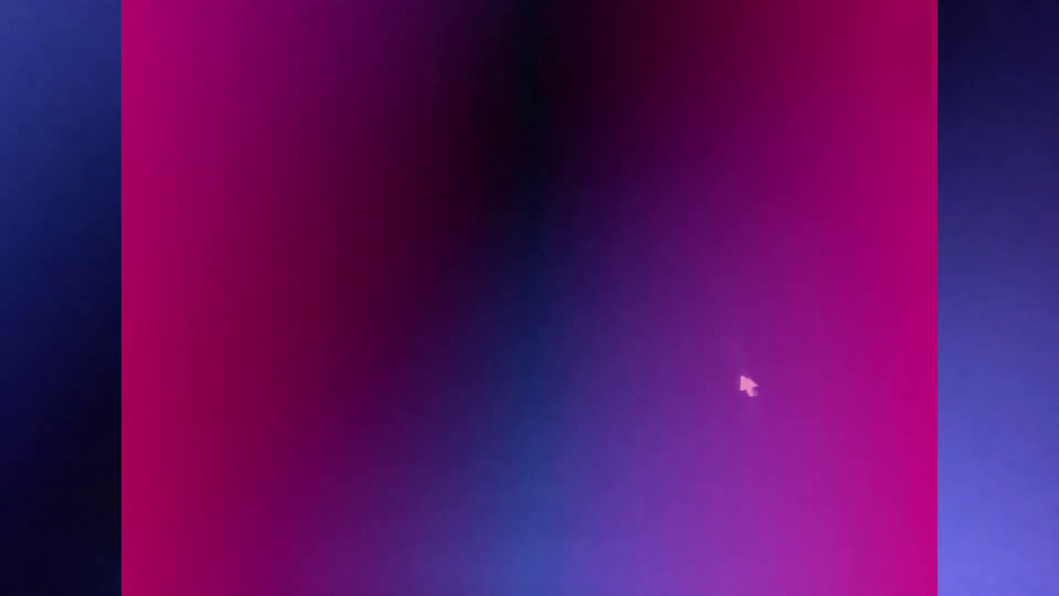